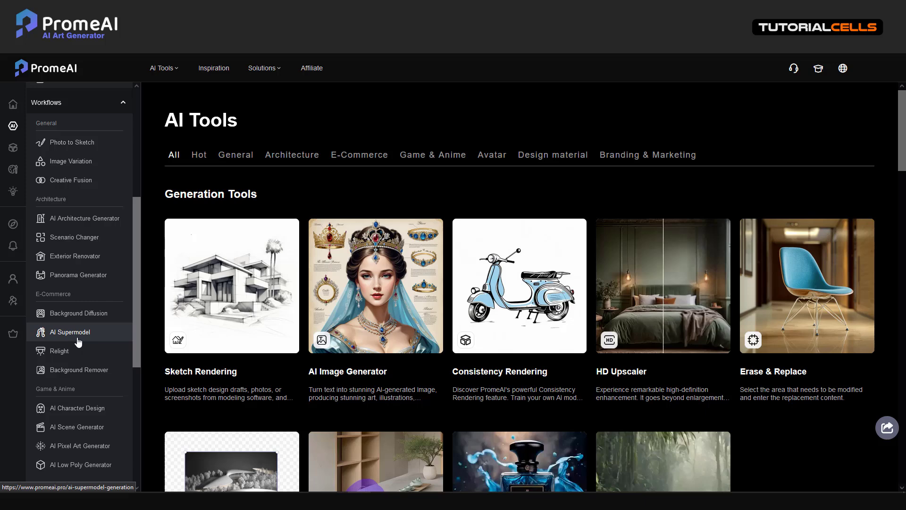
Step: Open the AI Supermodel tool under E-Commerce in the Workflows sidebar
{"action": "left_click", "coordinate": [70, 331]}
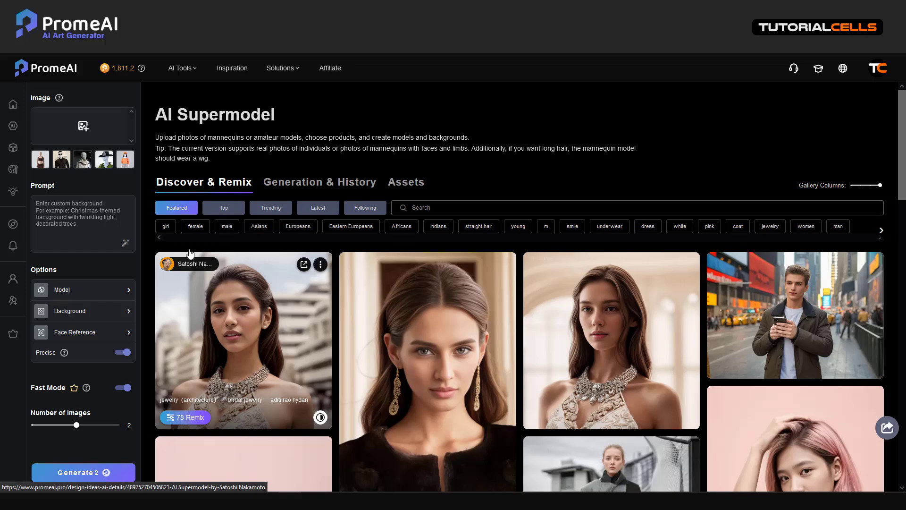
Step: Load the mannequin-in-pale-coat sample photo as the source image
{"action": "left_click", "coordinate": [84, 127]}
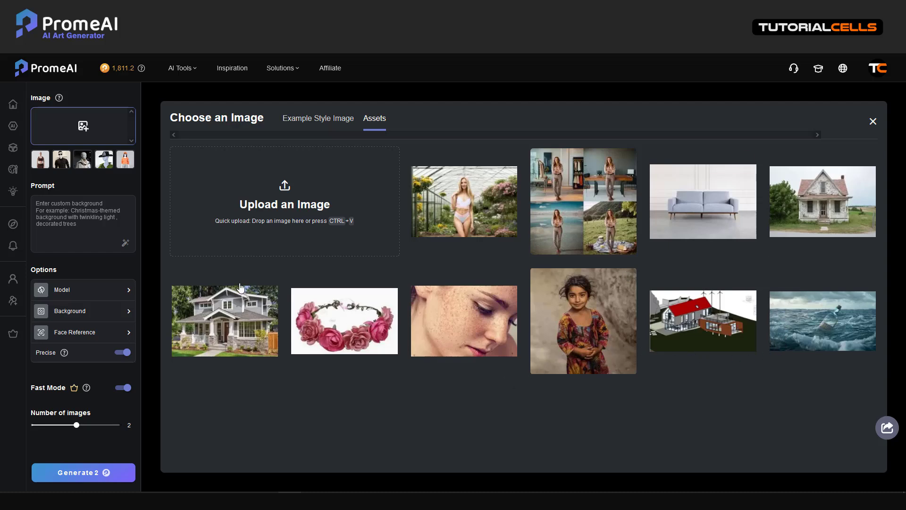
{"action": "left_click", "coordinate": [82, 159]}
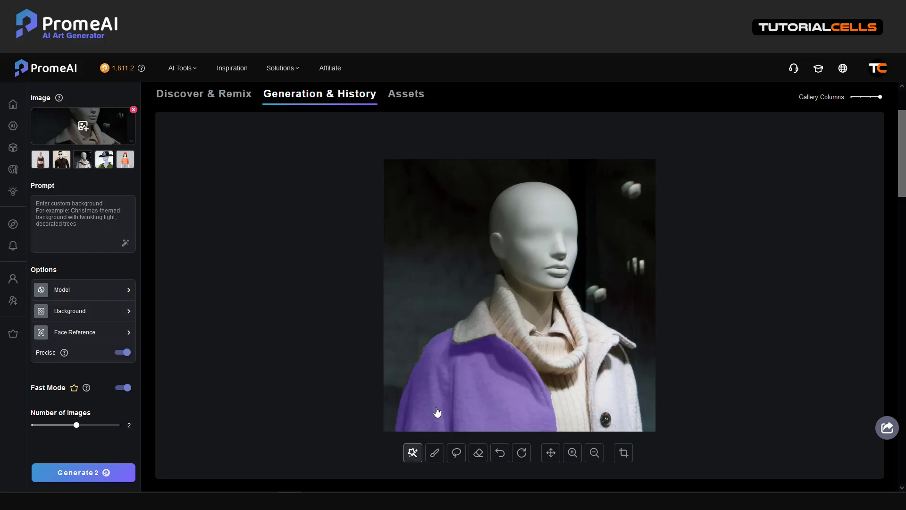
Step: Smart-select the left and right coat panels, scarf and white neckline patch into the mask
{"action": "left_click", "coordinate": [477, 335]}
{"action": "left_click", "coordinate": [515, 336]}
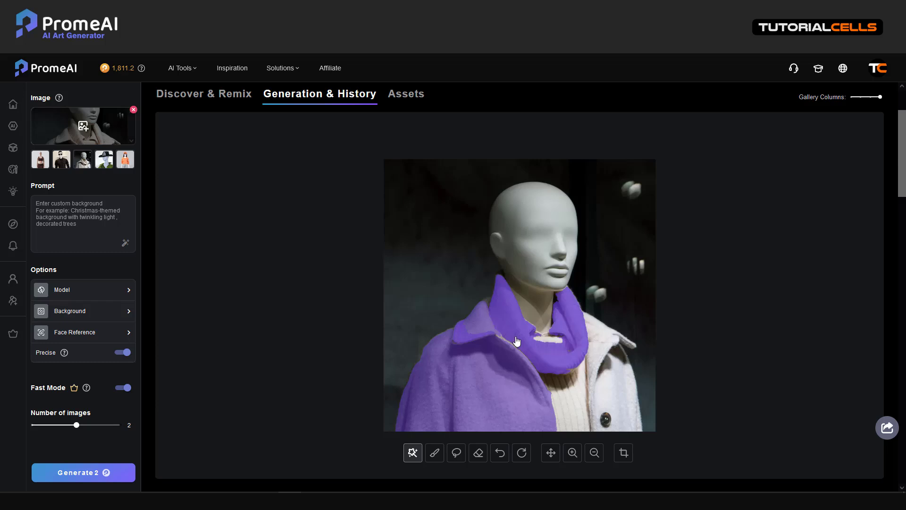
{"action": "left_click", "coordinate": [563, 393]}
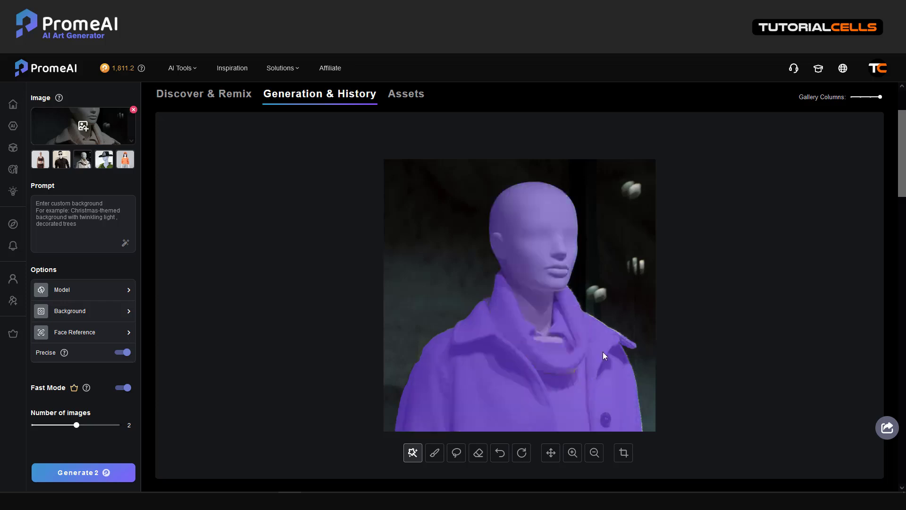
{"action": "scroll", "coordinate": [589, 366], "scroll_direction": "up", "scroll_amount": 5}
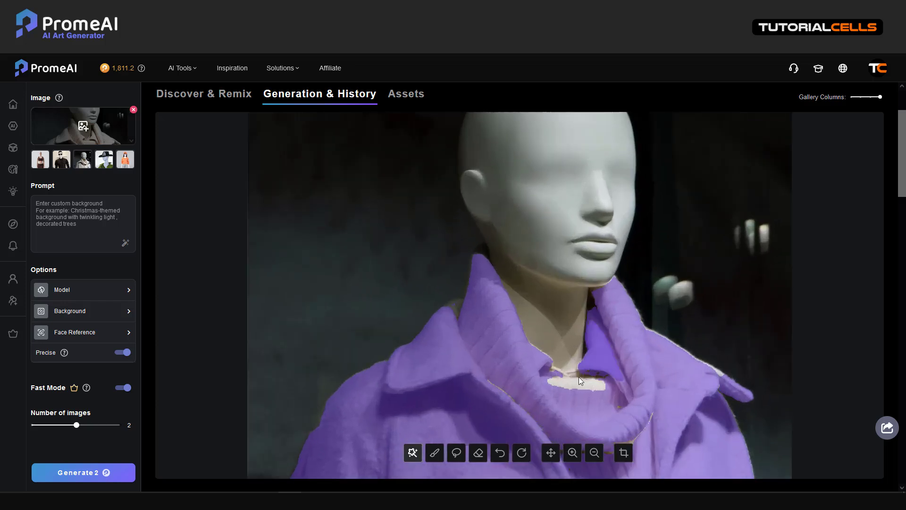
{"action": "left_click", "coordinate": [574, 381]}
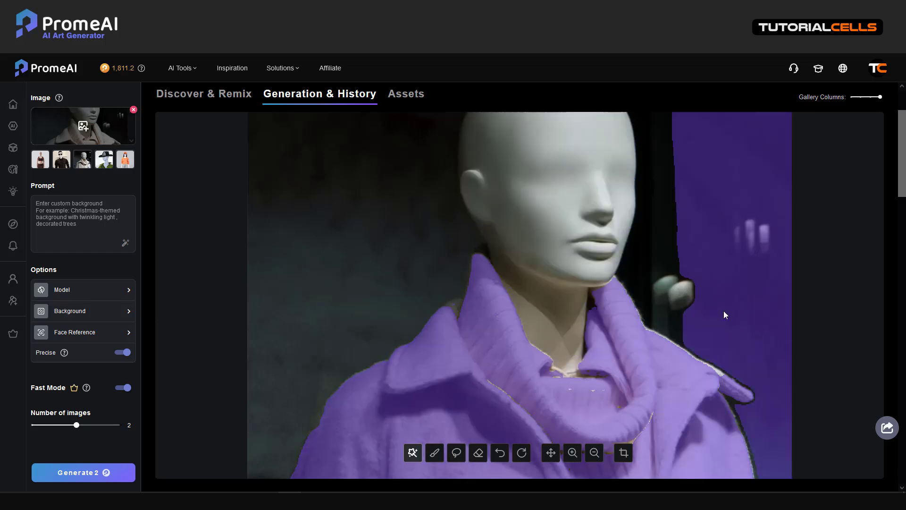
Step: Brush-paint the unmasked collar gap and sweater neck into the mask
{"action": "left_click", "coordinate": [434, 454]}
{"action": "mouse_move", "coordinate": [487, 379]}
{"action": "left_mouse_down"}
{"action": "mouse_move", "coordinate": [518, 405]}
{"action": "mouse_move", "coordinate": [566, 395]}
{"action": "mouse_move", "coordinate": [621, 399]}
{"action": "left_mouse_up"}
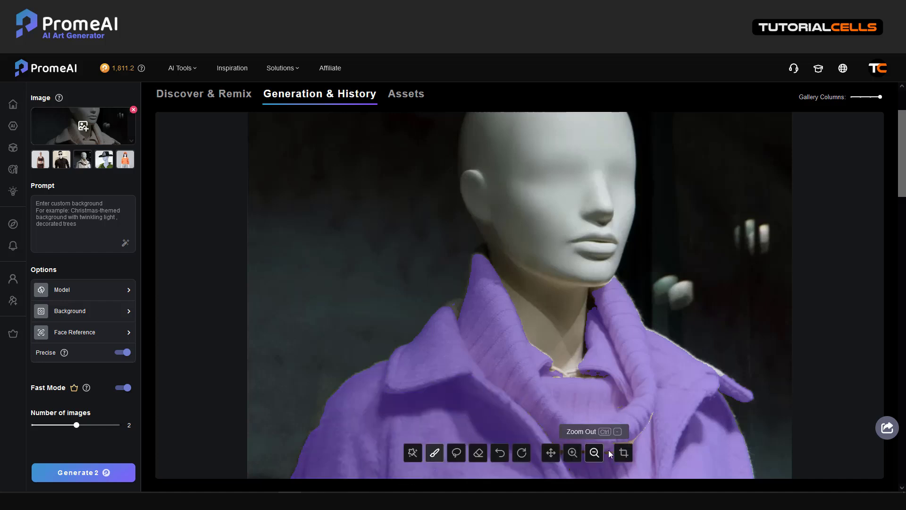
{"action": "mouse_move", "coordinate": [626, 441]}
{"action": "left_mouse_down"}
{"action": "mouse_move", "coordinate": [655, 426]}
{"action": "mouse_move", "coordinate": [590, 454]}
{"action": "left_mouse_up"}
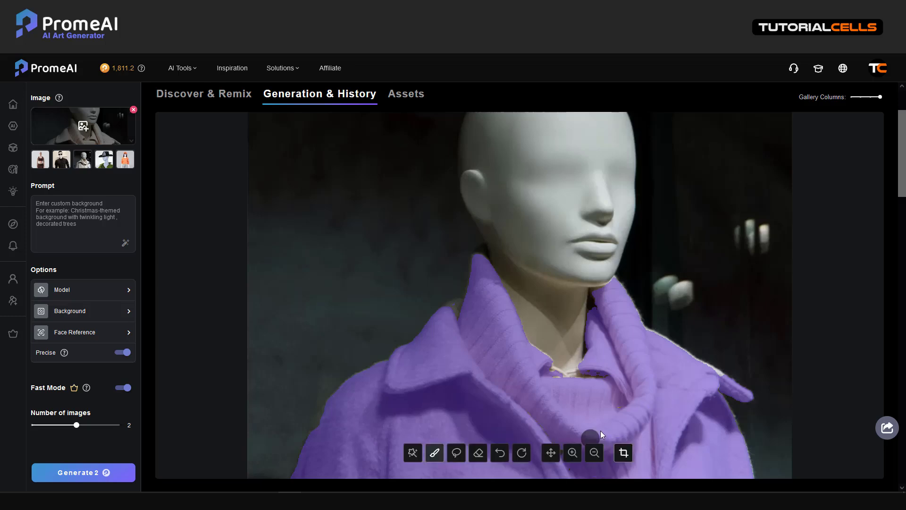
Step: Paint the remaining collar tip and collar edges into the mask
{"action": "scroll", "coordinate": [600, 431], "scroll_direction": "down", "scroll_amount": 4}
{"action": "scroll", "coordinate": [661, 375], "scroll_direction": "up", "scroll_amount": 4}
{"action": "left_click_drag", "start_coordinate": [716, 378], "coordinate": [710, 379]}
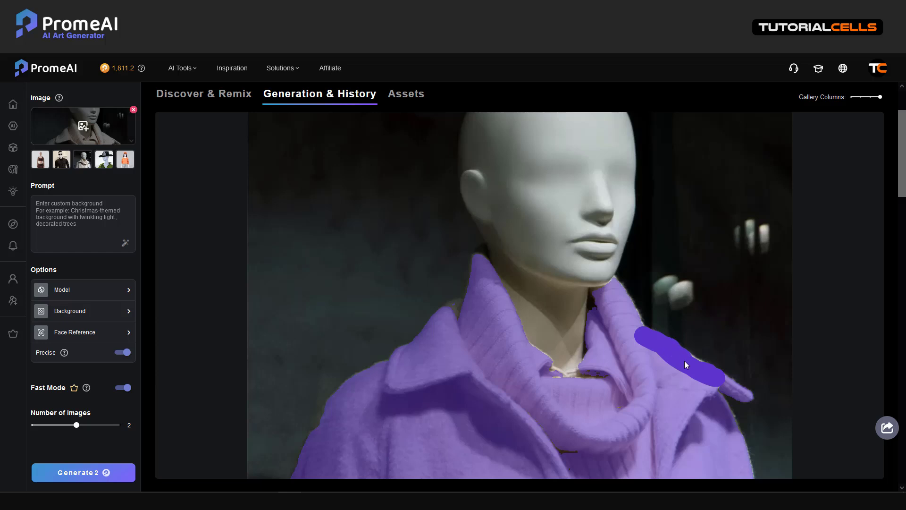
{"action": "left_click_drag", "start_coordinate": [692, 367], "coordinate": [692, 366]}
{"action": "left_click_drag", "start_coordinate": [564, 385], "coordinate": [552, 378]}
Step: Zoom out to view the whole masked mannequin
{"action": "scroll", "coordinate": [606, 338], "scroll_direction": "down", "scroll_amount": 5}
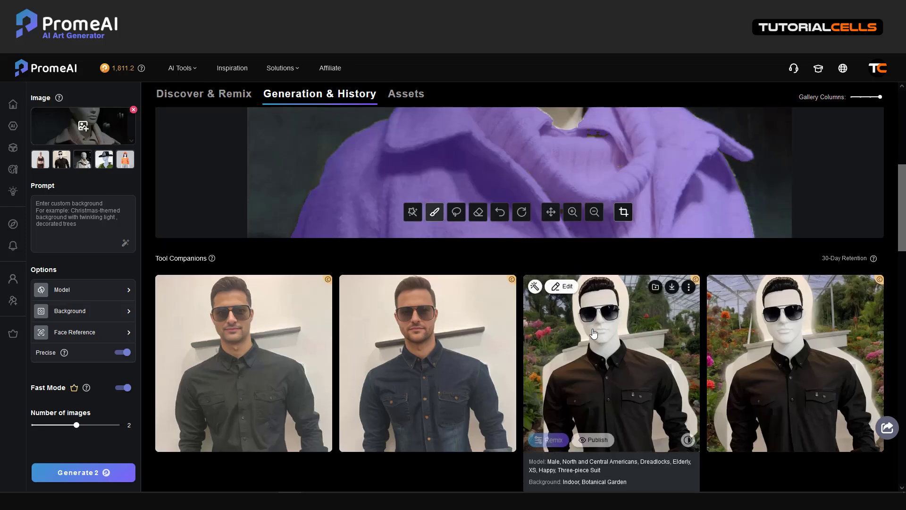
{"action": "scroll", "coordinate": [562, 286], "scroll_direction": "up", "scroll_amount": 6}
{"action": "scroll", "coordinate": [545, 303], "scroll_direction": "down", "scroll_amount": 2}
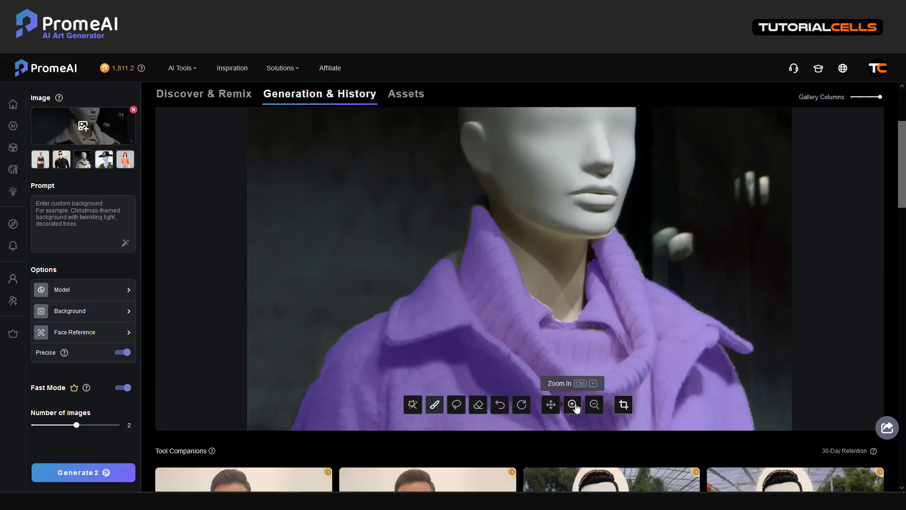
{"action": "left_click", "coordinate": [595, 406]}
{"action": "left_click", "coordinate": [596, 407]}
{"action": "left_click", "coordinate": [596, 407]}
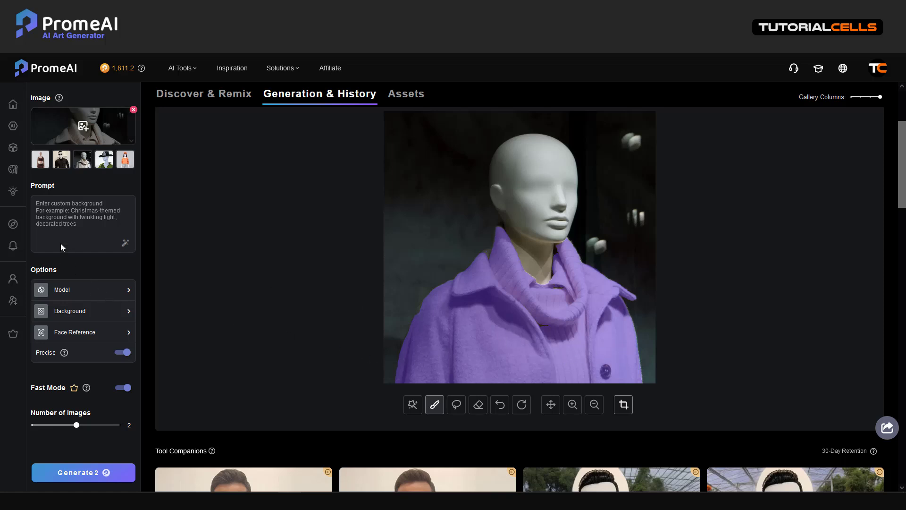
Step: Open the Model picker and list the Female models by region
{"action": "left_click", "coordinate": [67, 295]}
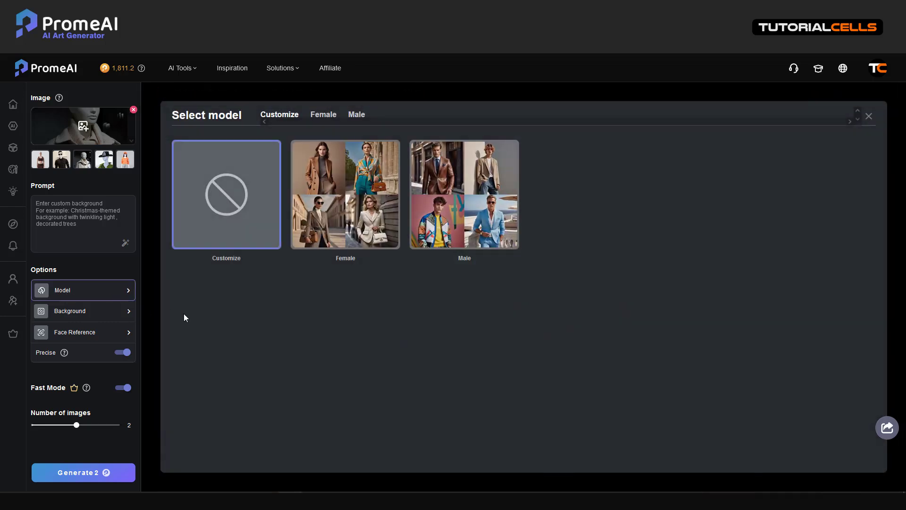
{"action": "left_click", "coordinate": [343, 232]}
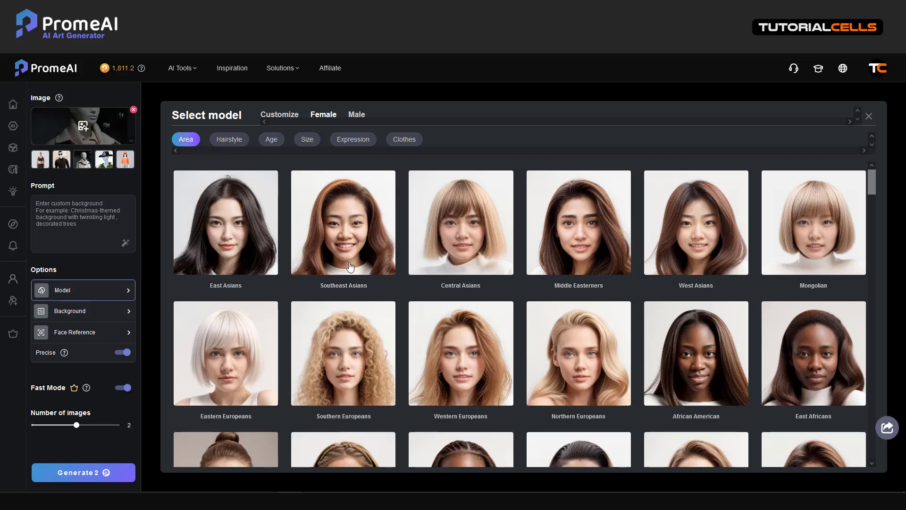
{"action": "scroll", "coordinate": [610, 291], "scroll_direction": "down", "scroll_amount": 2}
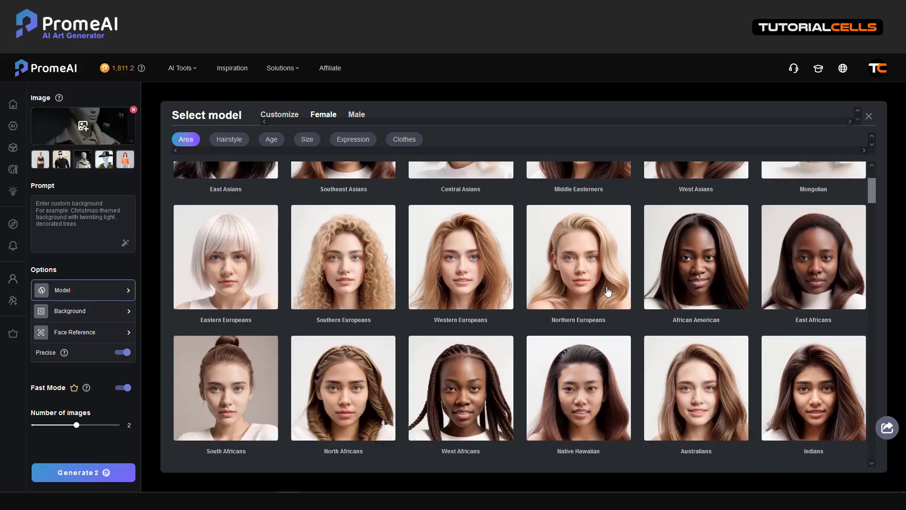
{"action": "scroll", "coordinate": [607, 292], "scroll_direction": "down", "scroll_amount": 4}
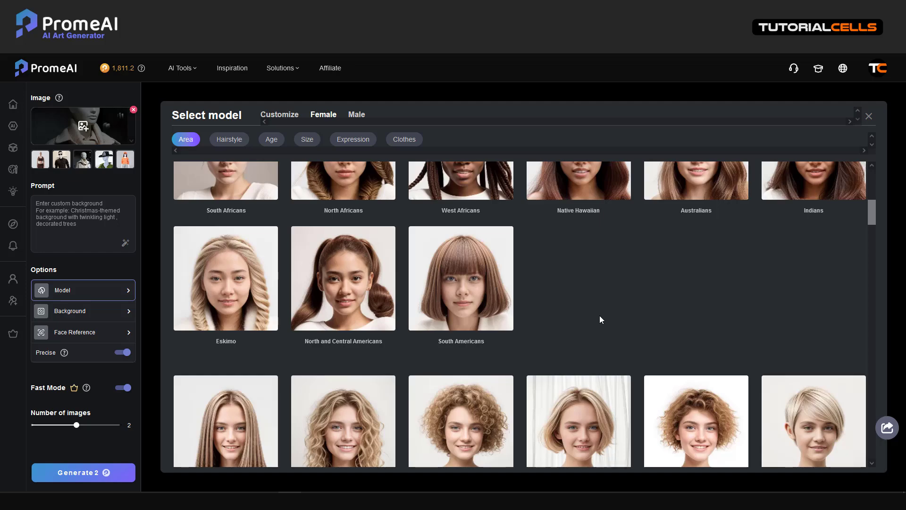
{"action": "scroll", "coordinate": [600, 316], "scroll_direction": "down", "scroll_amount": 4}
{"action": "scroll", "coordinate": [598, 317], "scroll_direction": "up", "scroll_amount": 10}
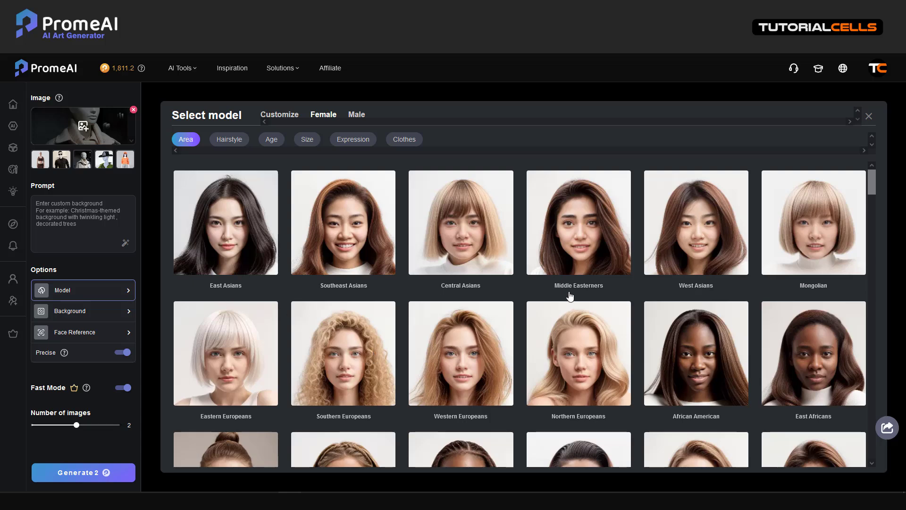
Step: Make the female model a Southern European teenager with Curly hair
{"action": "left_click", "coordinate": [588, 234]}
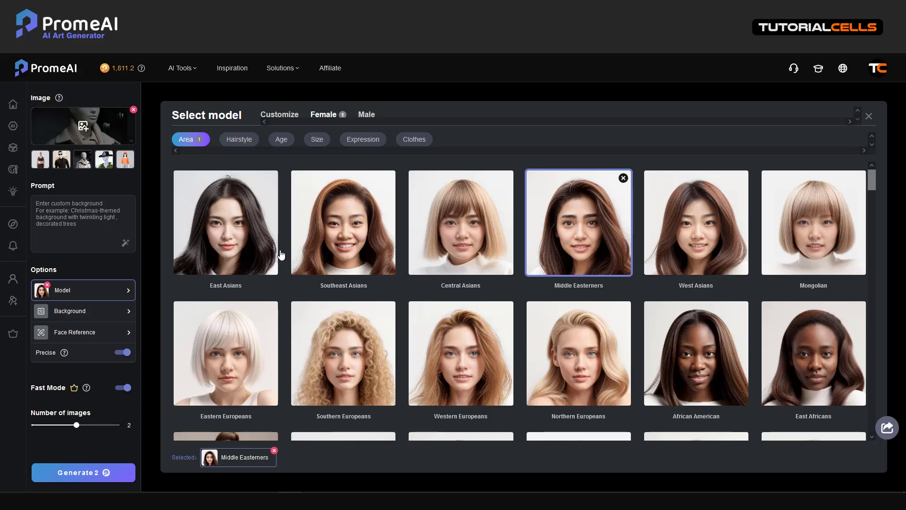
{"action": "left_click", "coordinate": [245, 324]}
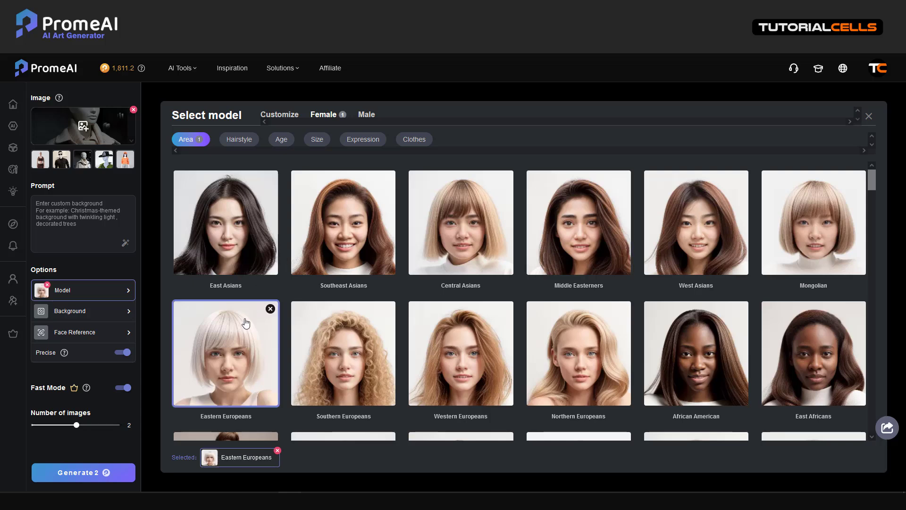
{"action": "left_click", "coordinate": [315, 342]}
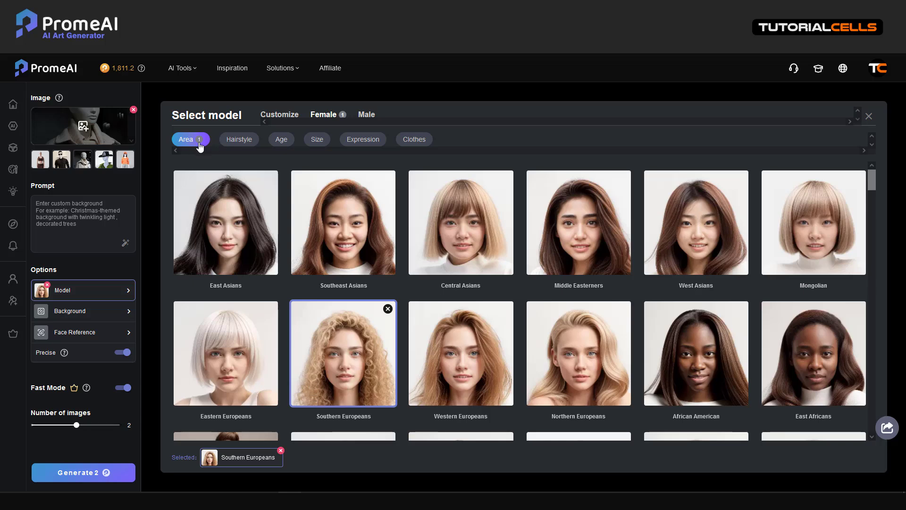
{"action": "left_click", "coordinate": [237, 140]}
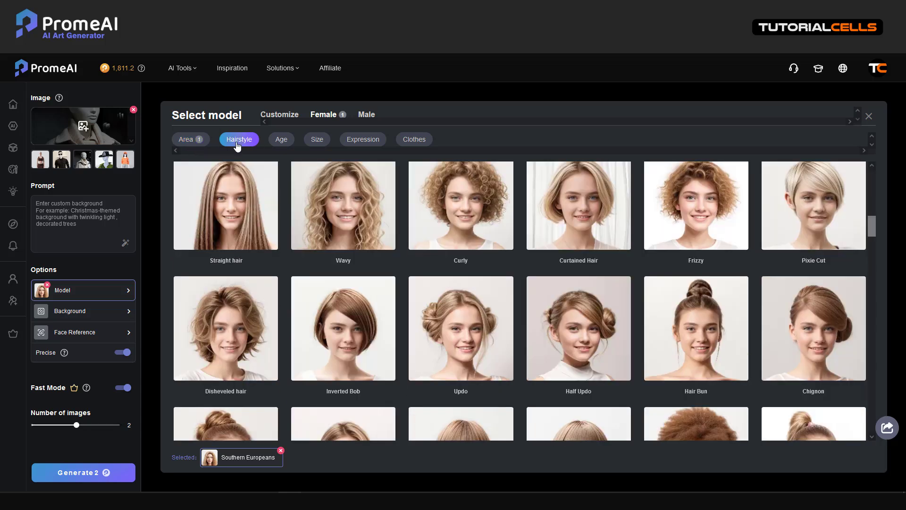
{"action": "left_click", "coordinate": [457, 214]}
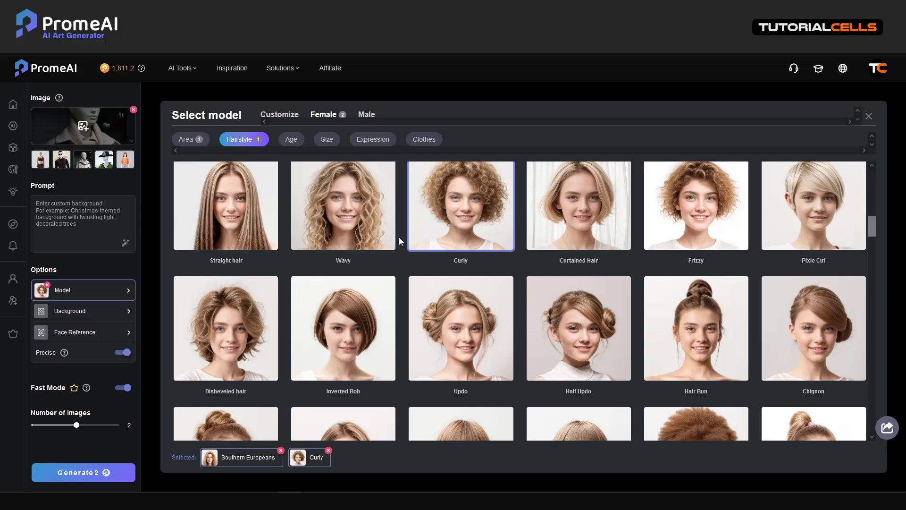
{"action": "left_click", "coordinate": [293, 144]}
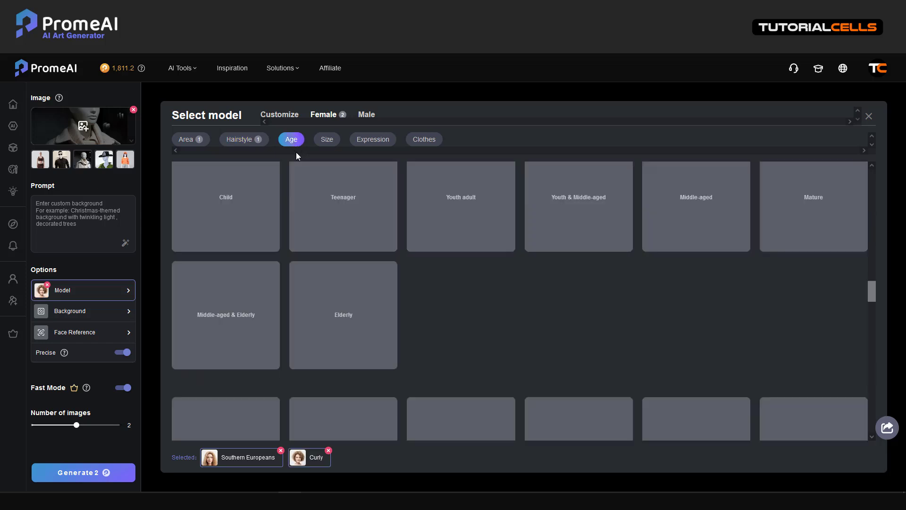
{"action": "left_click", "coordinate": [366, 238]}
Step: Set the model's size to XXL and expression to Happy
{"action": "left_click", "coordinate": [338, 145]}
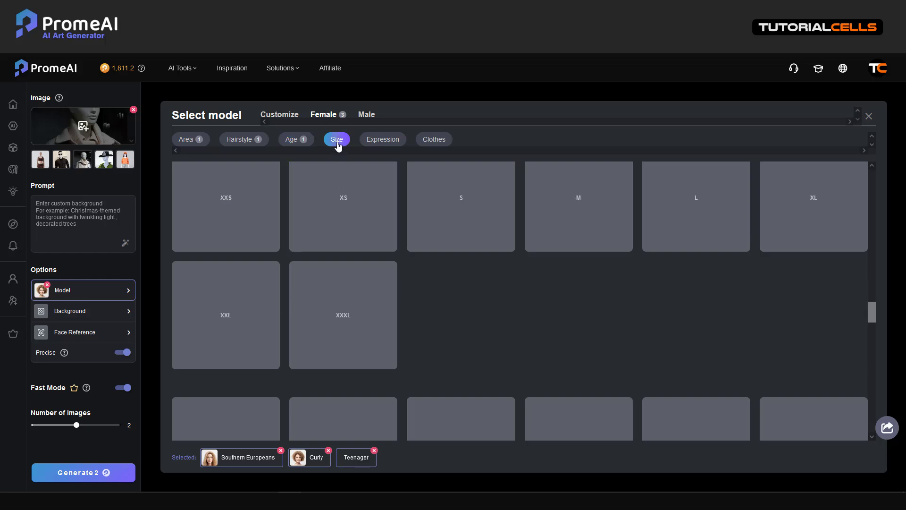
{"action": "left_click", "coordinate": [260, 309]}
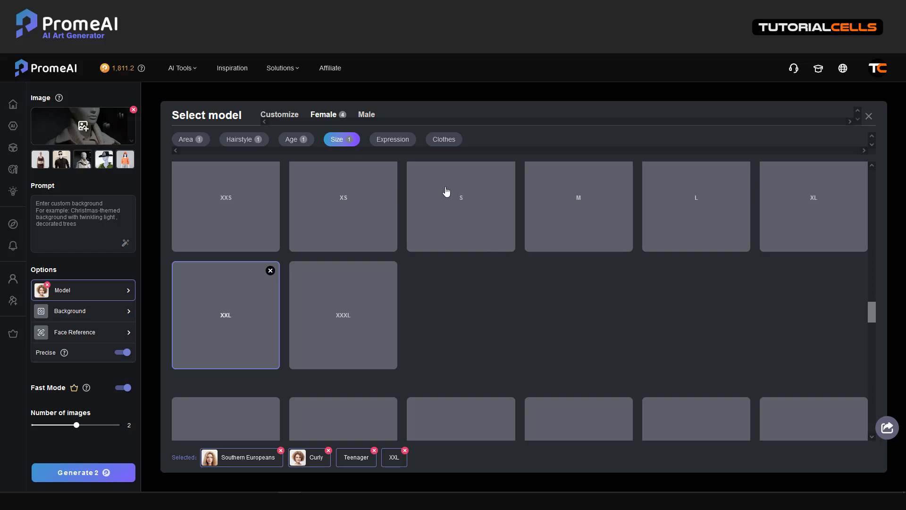
{"action": "left_click", "coordinate": [393, 142]}
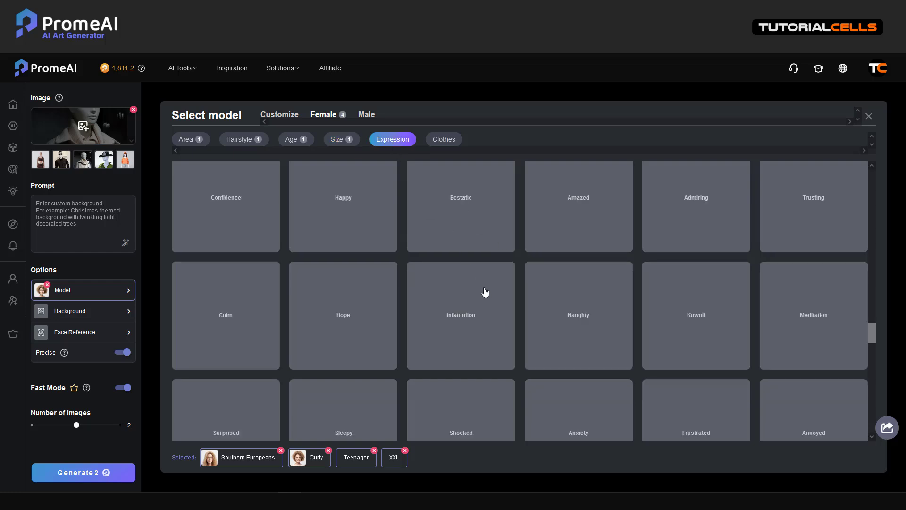
{"action": "left_click", "coordinate": [347, 217]}
{"action": "scroll", "coordinate": [457, 240], "scroll_direction": "down", "scroll_amount": 3}
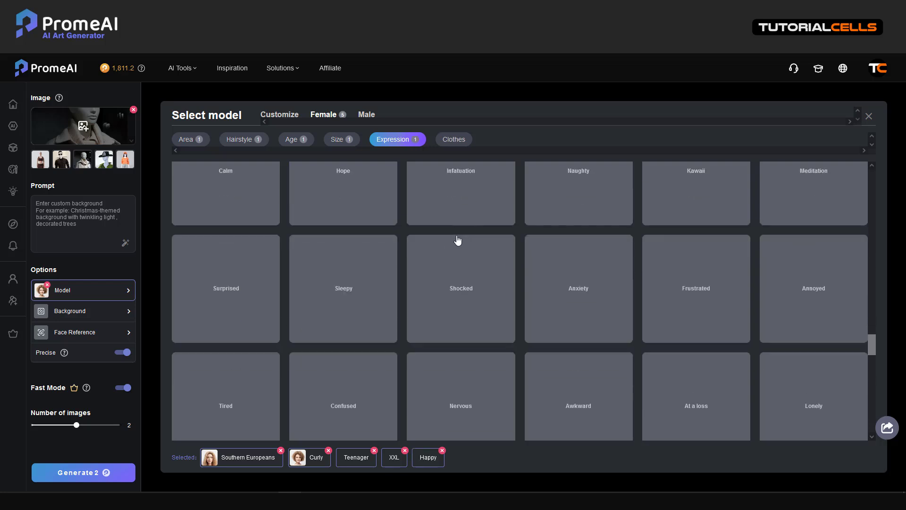
{"action": "scroll", "coordinate": [457, 240], "scroll_direction": "down", "scroll_amount": 2}
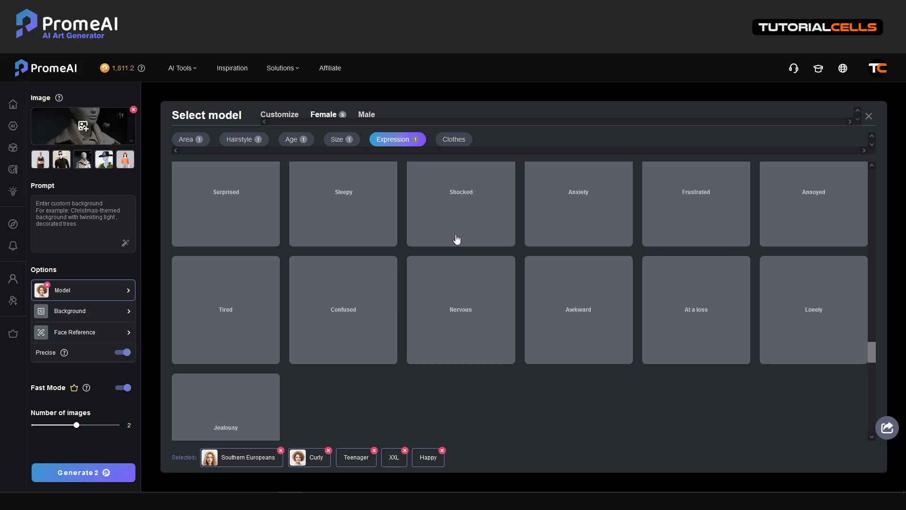
{"action": "scroll", "coordinate": [457, 240], "scroll_direction": "up", "scroll_amount": 5}
Step: Browse the Clothes options without choosing any
{"action": "left_click", "coordinate": [463, 142]}
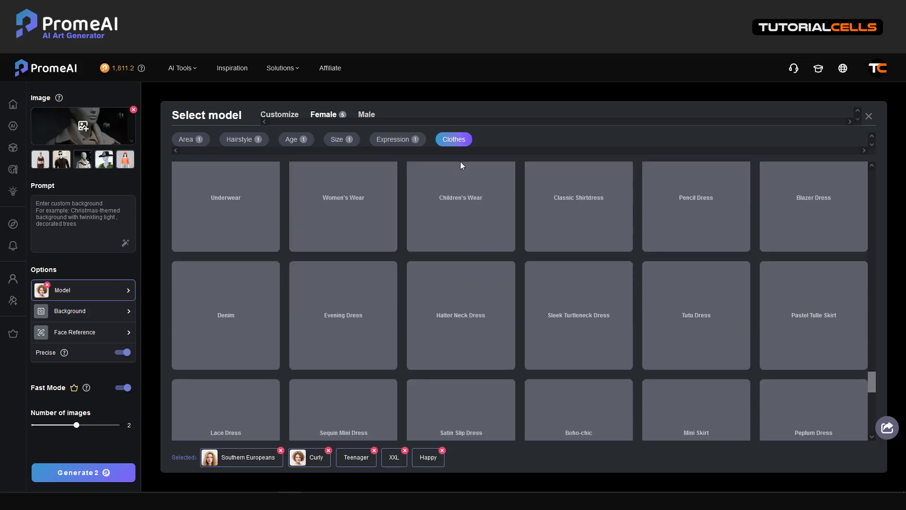
{"action": "scroll", "coordinate": [472, 332], "scroll_direction": "up", "scroll_amount": 6}
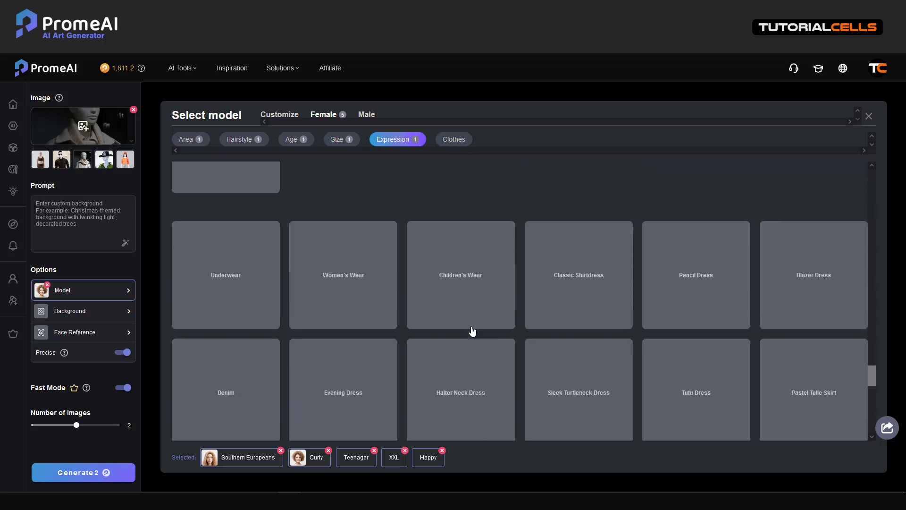
{"action": "scroll", "coordinate": [472, 332], "scroll_direction": "down", "scroll_amount": 4}
{"action": "scroll", "coordinate": [472, 332], "scroll_direction": "down", "scroll_amount": 5}
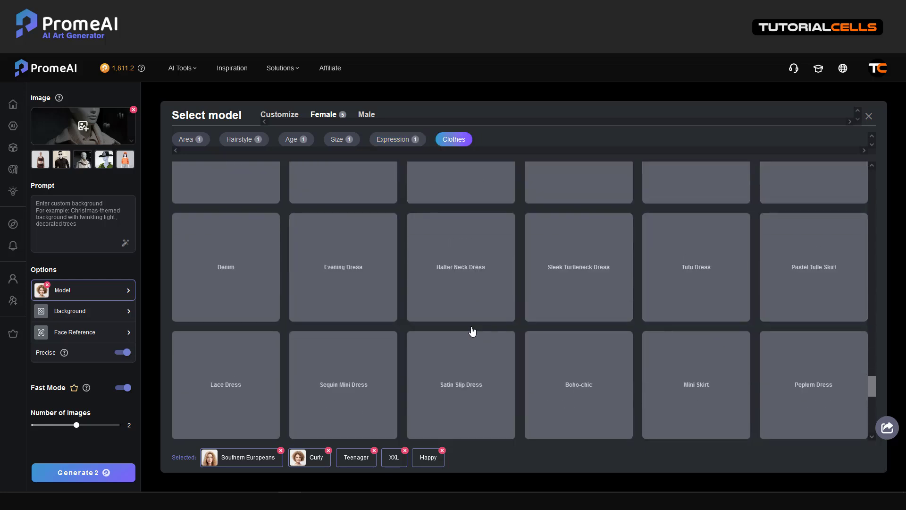
{"action": "scroll", "coordinate": [473, 333], "scroll_direction": "down", "scroll_amount": 1}
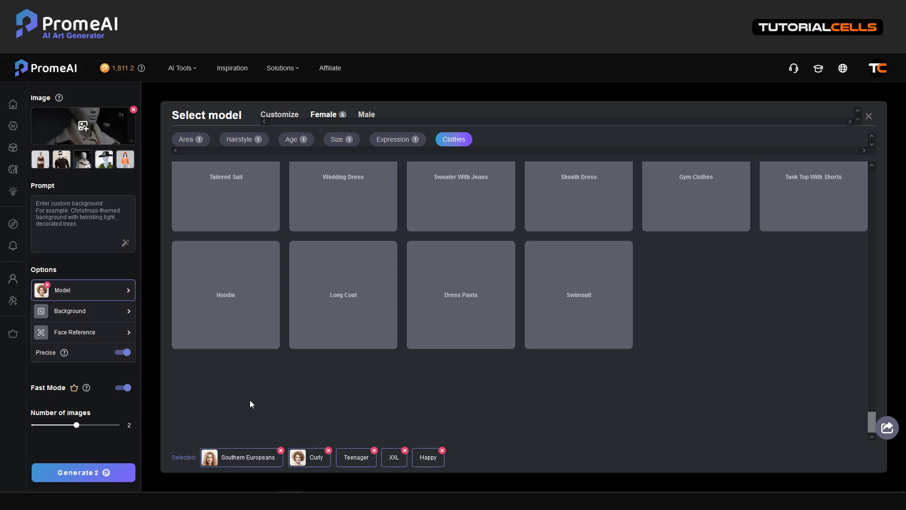
Step: Set the background to the Outdoor Costa Rica forest scene and bring up Face Reference
{"action": "left_click", "coordinate": [111, 319]}
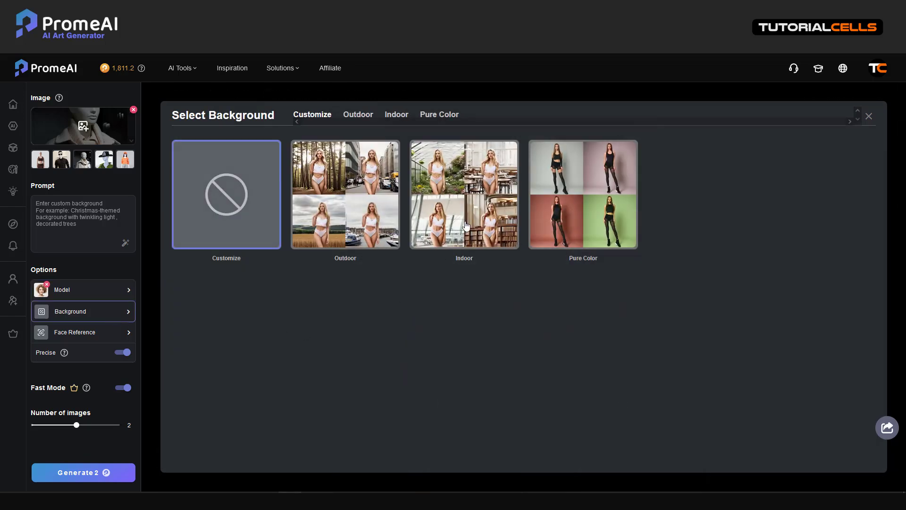
{"action": "left_click", "coordinate": [369, 224]}
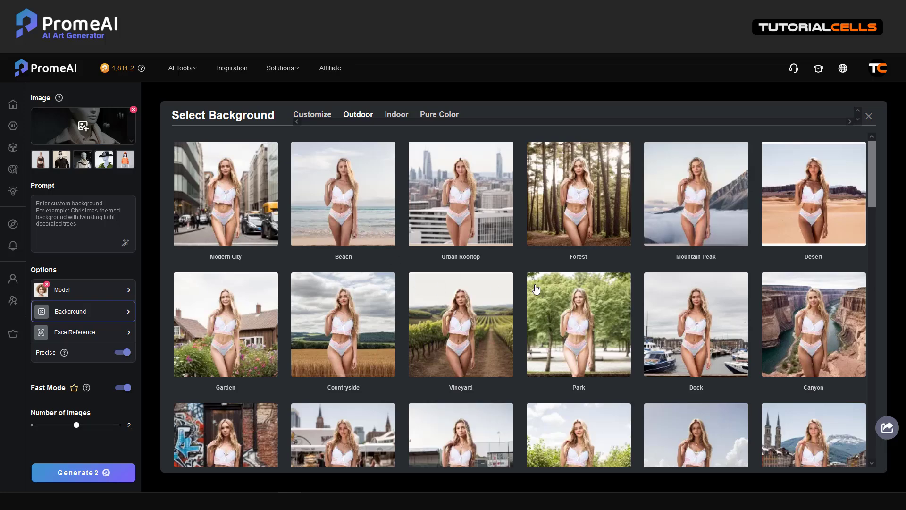
{"action": "scroll", "coordinate": [559, 294], "scroll_direction": "down", "scroll_amount": 3}
{"action": "scroll", "coordinate": [559, 293], "scroll_direction": "down", "scroll_amount": 3}
{"action": "scroll", "coordinate": [558, 293], "scroll_direction": "down", "scroll_amount": 3}
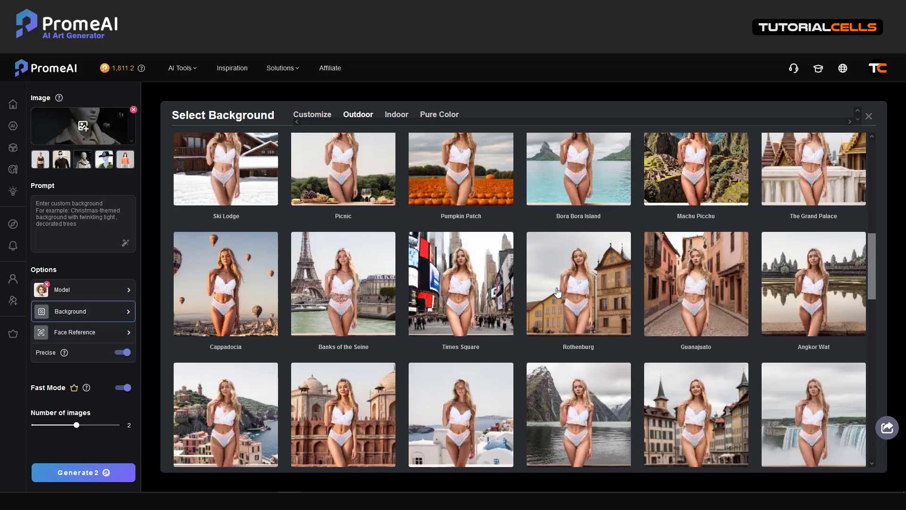
{"action": "scroll", "coordinate": [559, 293], "scroll_direction": "down", "scroll_amount": 4}
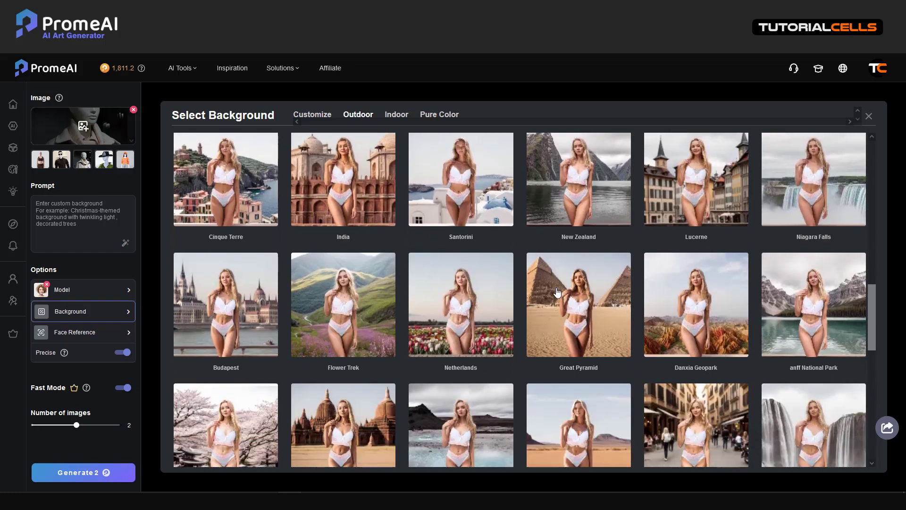
{"action": "scroll", "coordinate": [559, 293], "scroll_direction": "down", "scroll_amount": 3}
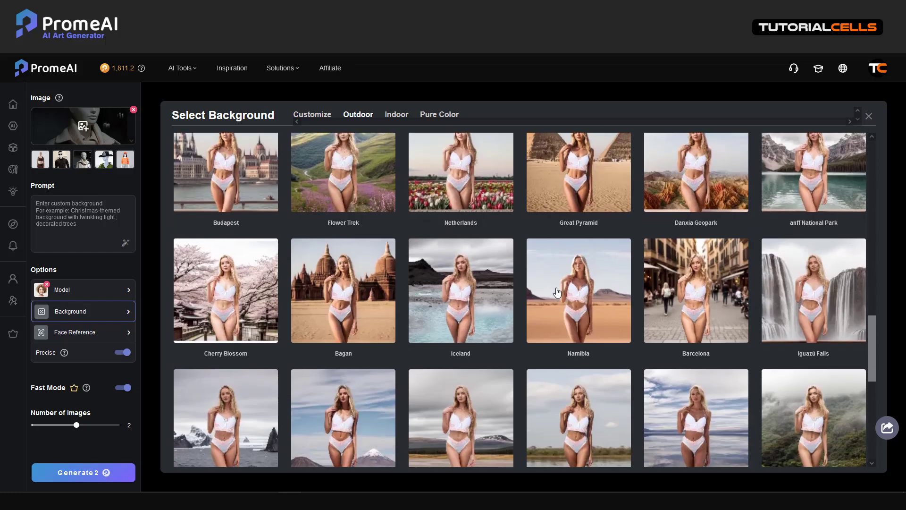
{"action": "scroll", "coordinate": [557, 293], "scroll_direction": "down", "scroll_amount": 3}
{"action": "left_click", "coordinate": [797, 332]}
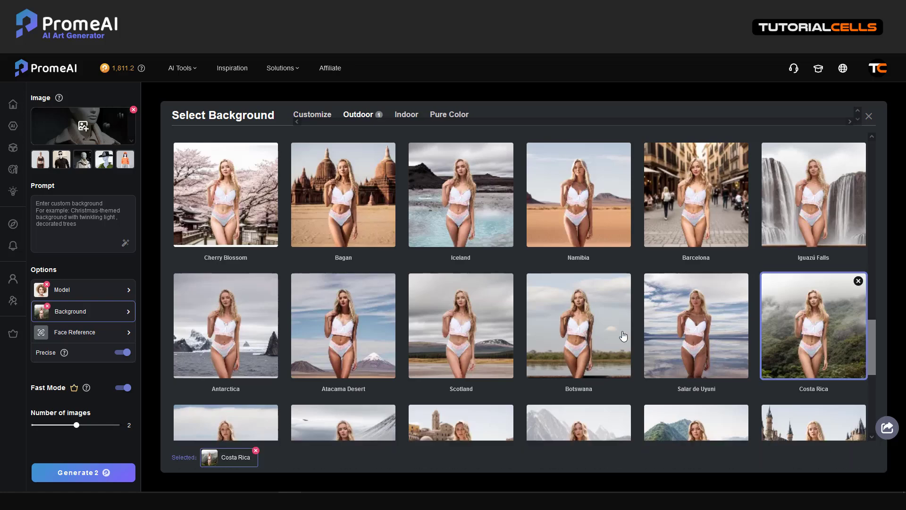
{"action": "left_click", "coordinate": [80, 335]}
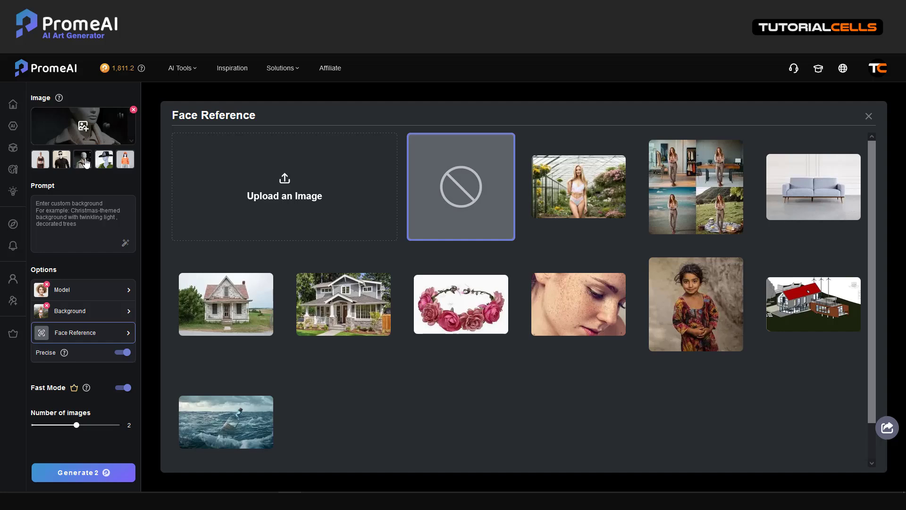
Step: Close the Face Reference gallery without choosing a face
{"action": "left_click", "coordinate": [868, 118]}
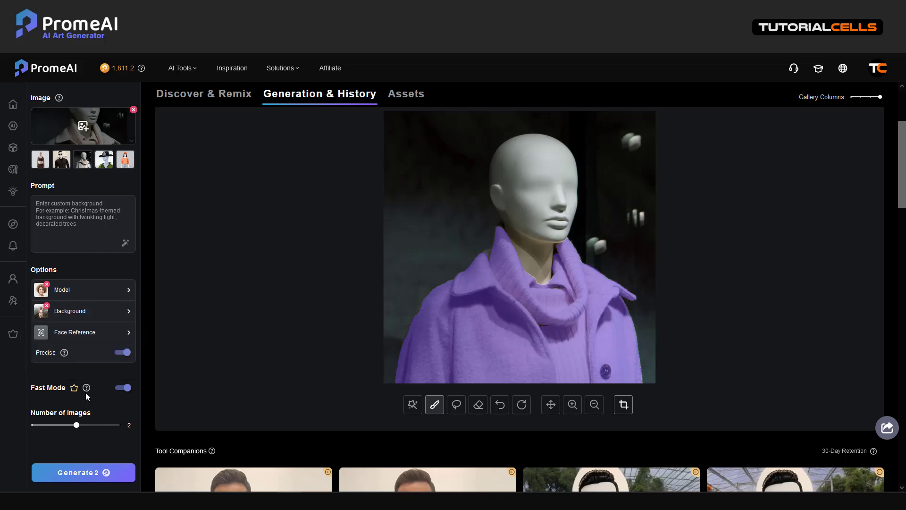
Step: Generate two images of a smiling curly-haired woman in the coat in a Costa Rica forest
{"action": "left_click", "coordinate": [85, 472]}
{"action": "scroll", "coordinate": [369, 336], "scroll_direction": "down", "scroll_amount": 3}
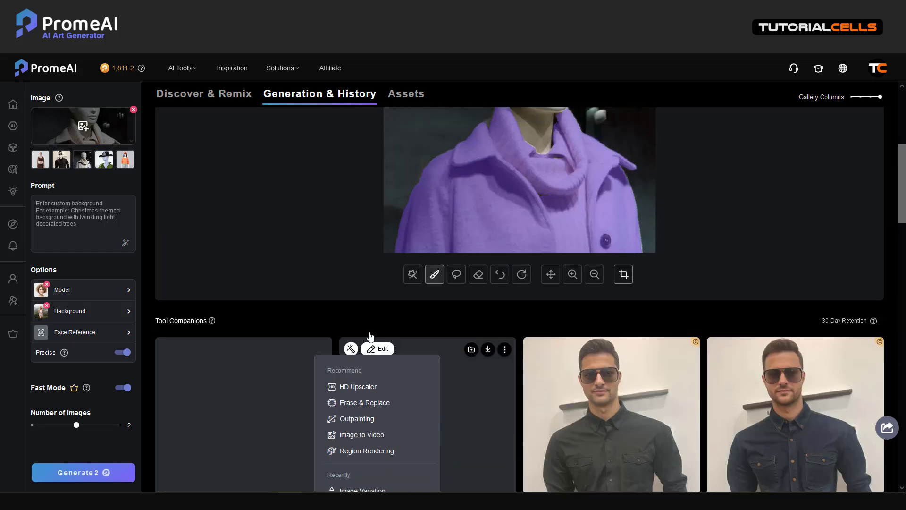
{"action": "scroll", "coordinate": [370, 336], "scroll_direction": "down", "scroll_amount": 2}
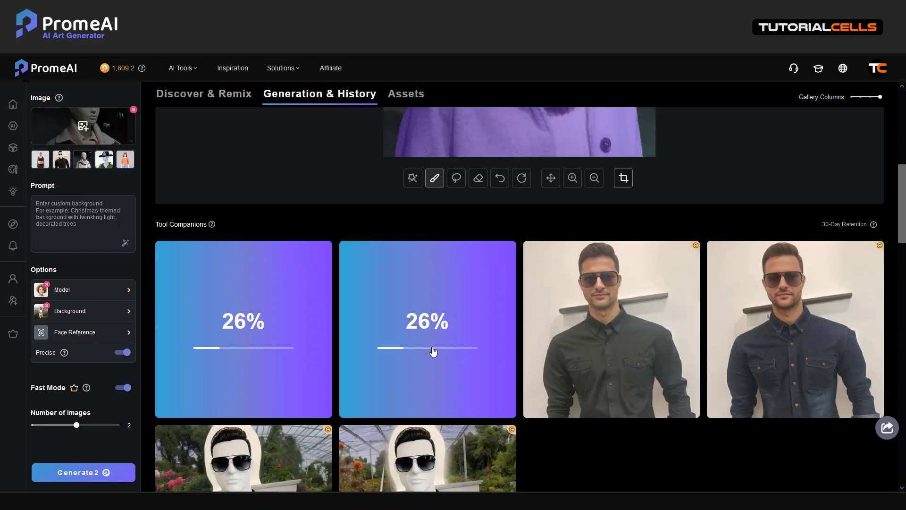
{"action": "scroll", "coordinate": [434, 349], "scroll_direction": "up", "scroll_amount": 3}
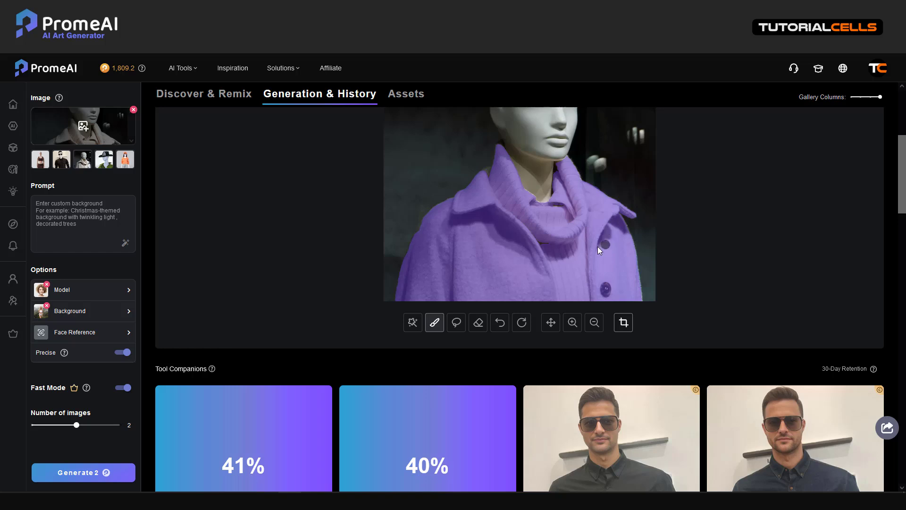
{"action": "scroll", "coordinate": [570, 254], "scroll_direction": "up", "scroll_amount": 1}
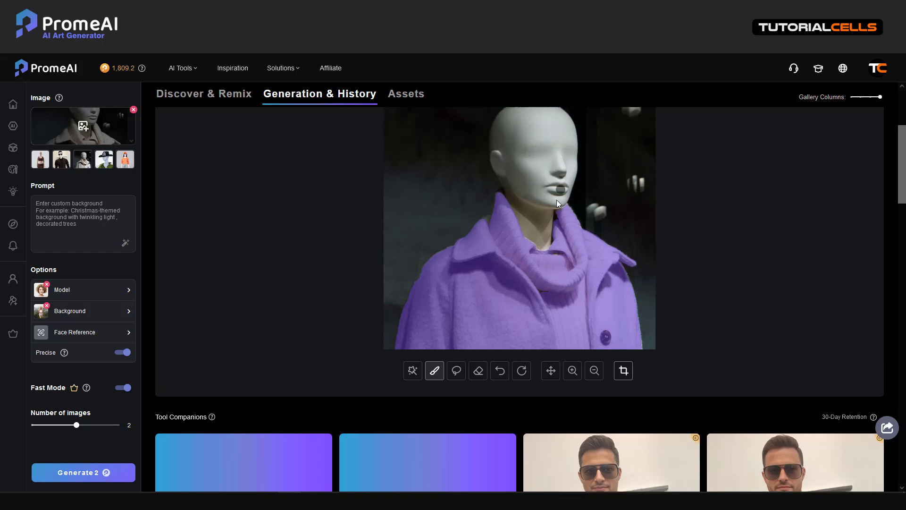
{"action": "scroll", "coordinate": [551, 215], "scroll_direction": "down", "scroll_amount": 3}
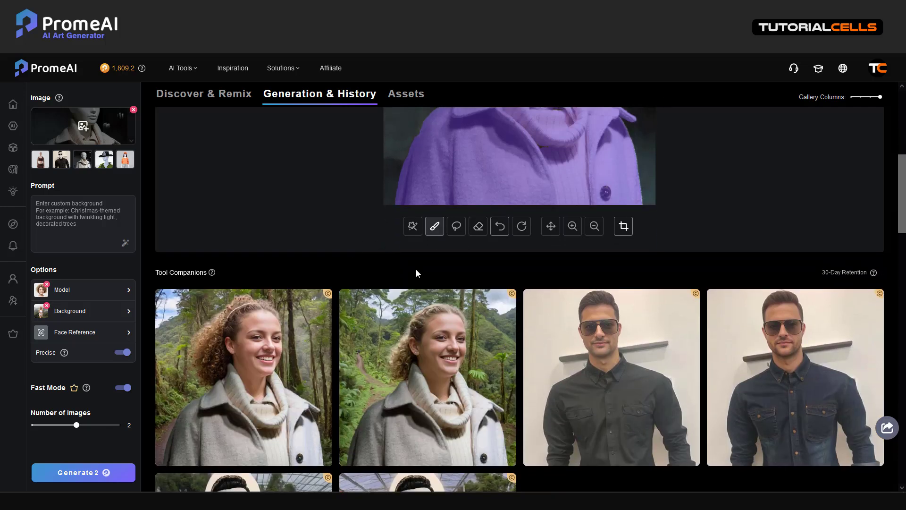
{"action": "scroll", "coordinate": [367, 332], "scroll_direction": "down", "scroll_amount": 2}
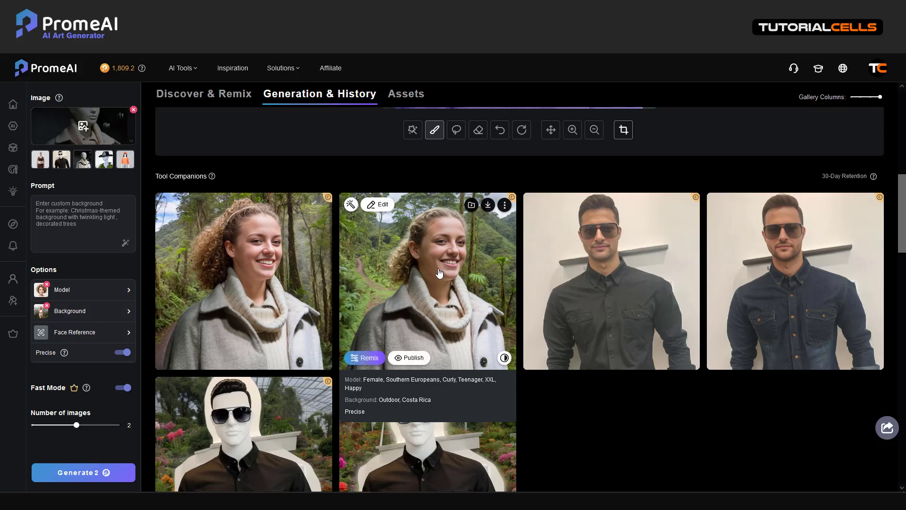
Step: Add the Halter Neck Dress to the model's clothing and generate two new images
{"action": "left_click", "coordinate": [93, 294]}
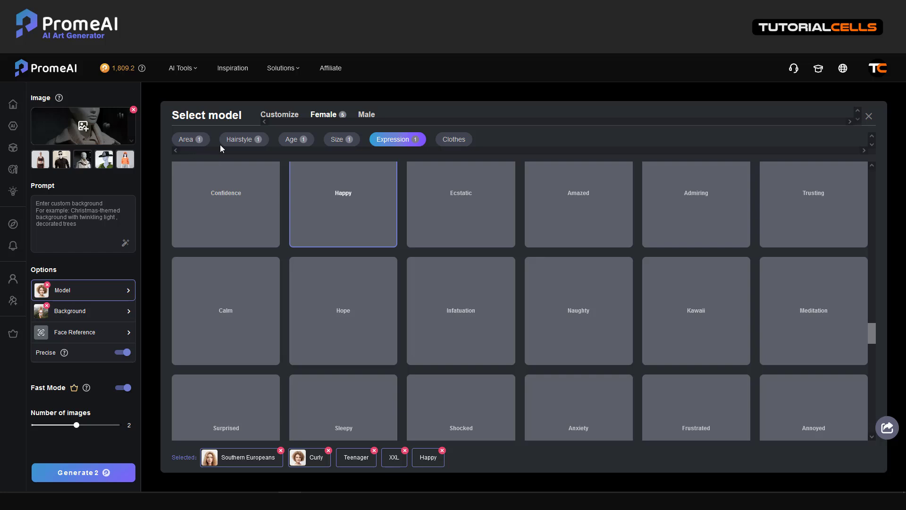
{"action": "left_click", "coordinate": [451, 142]}
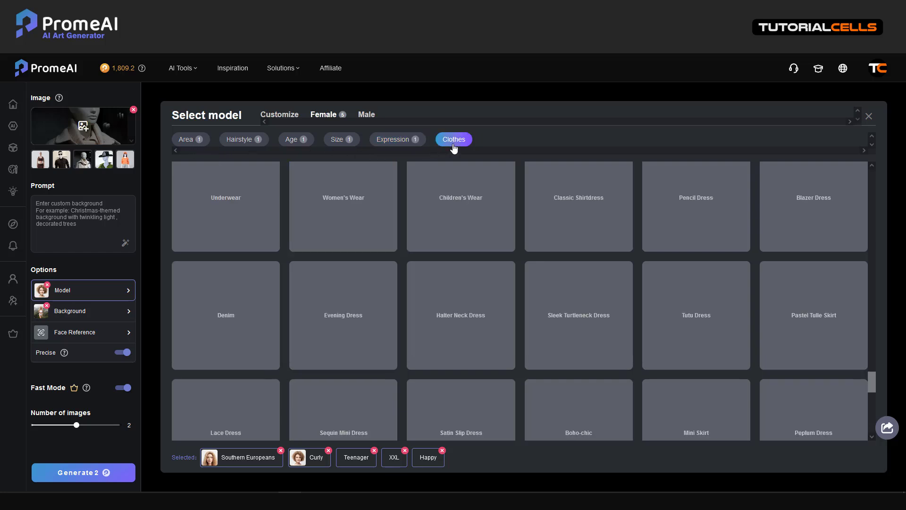
{"action": "left_click", "coordinate": [476, 324]}
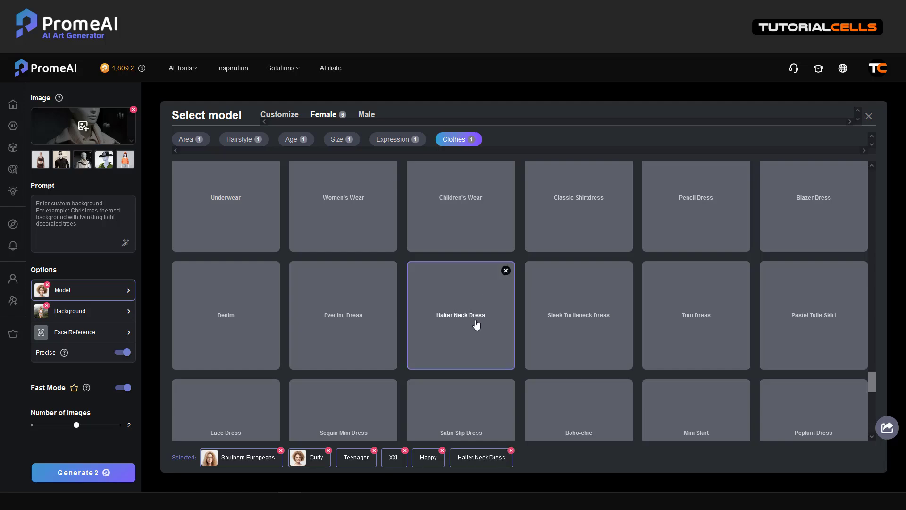
{"action": "left_click", "coordinate": [74, 472]}
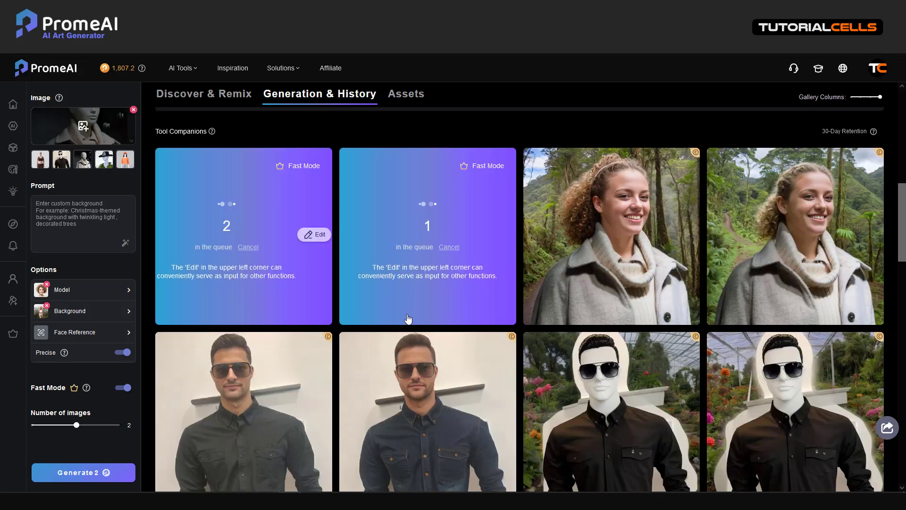
{"action": "scroll", "coordinate": [635, 299], "scroll_direction": "up", "scroll_amount": 4}
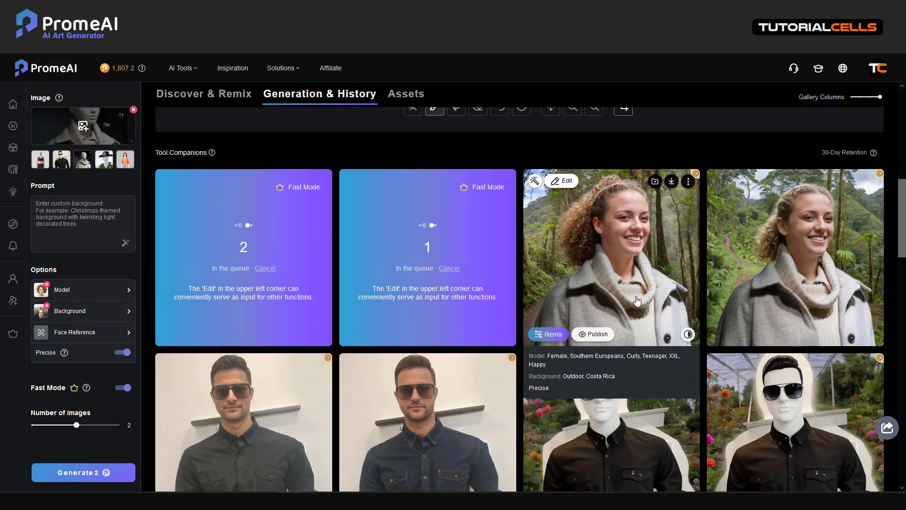
{"action": "scroll", "coordinate": [534, 237], "scroll_direction": "up", "scroll_amount": 1}
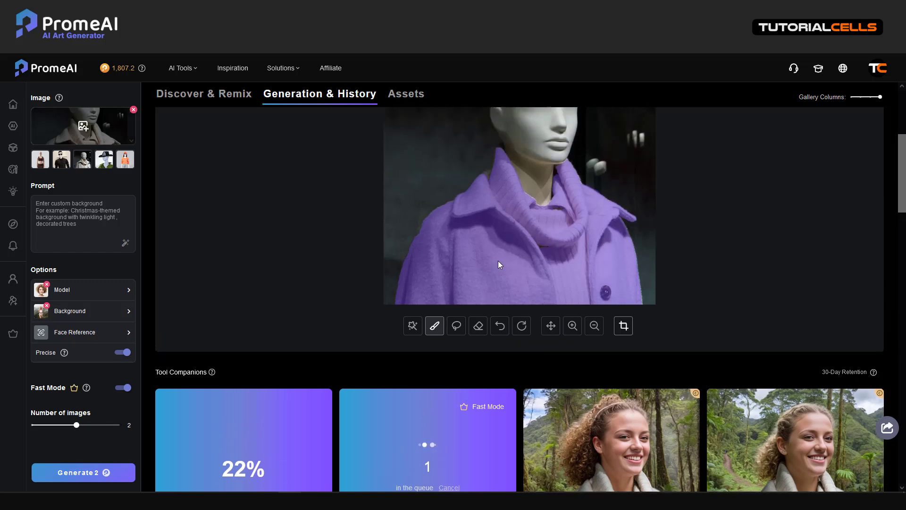
{"action": "scroll", "coordinate": [511, 243], "scroll_direction": "down", "scroll_amount": 1}
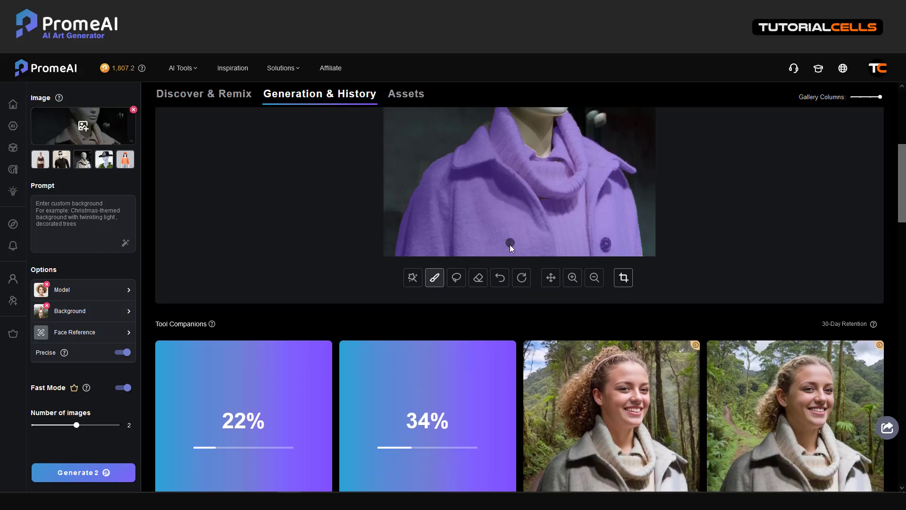
{"action": "scroll", "coordinate": [507, 242], "scroll_direction": "up", "scroll_amount": 2}
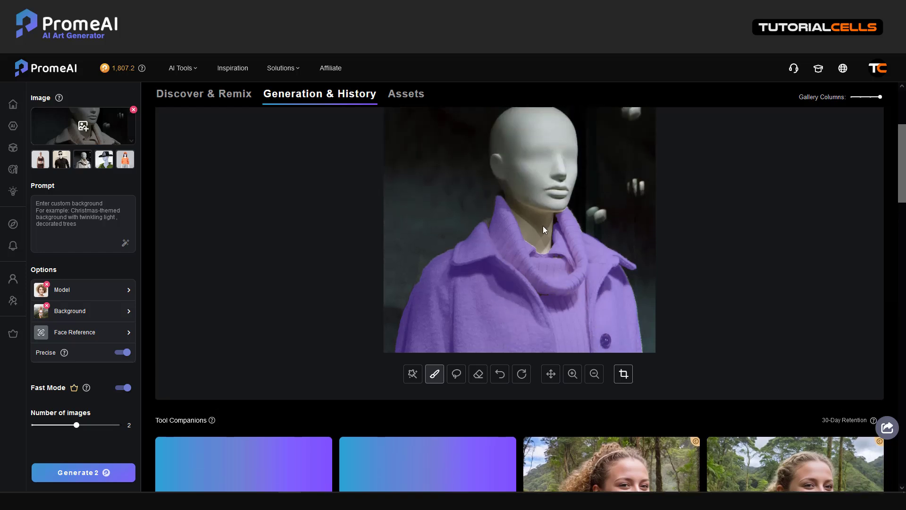
{"action": "scroll", "coordinate": [539, 214], "scroll_direction": "down", "scroll_amount": 5}
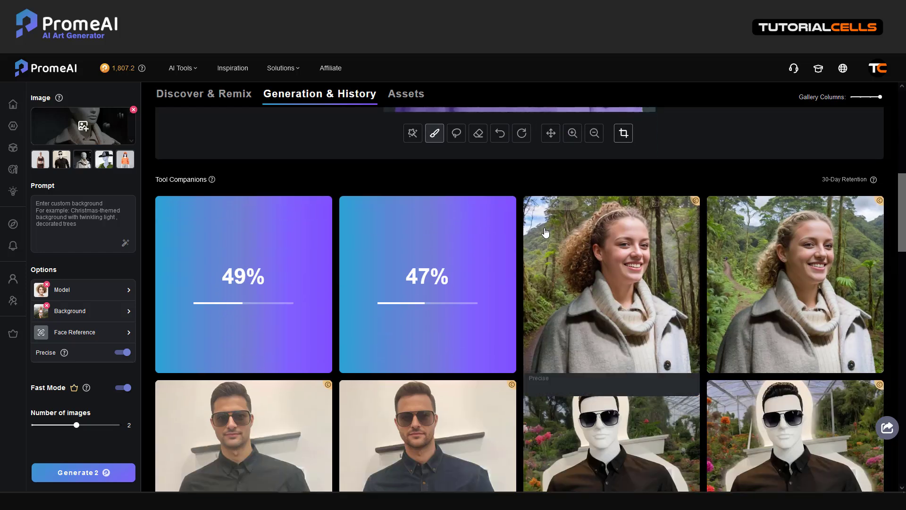
{"action": "scroll", "coordinate": [764, 258], "scroll_direction": "up", "scroll_amount": 5}
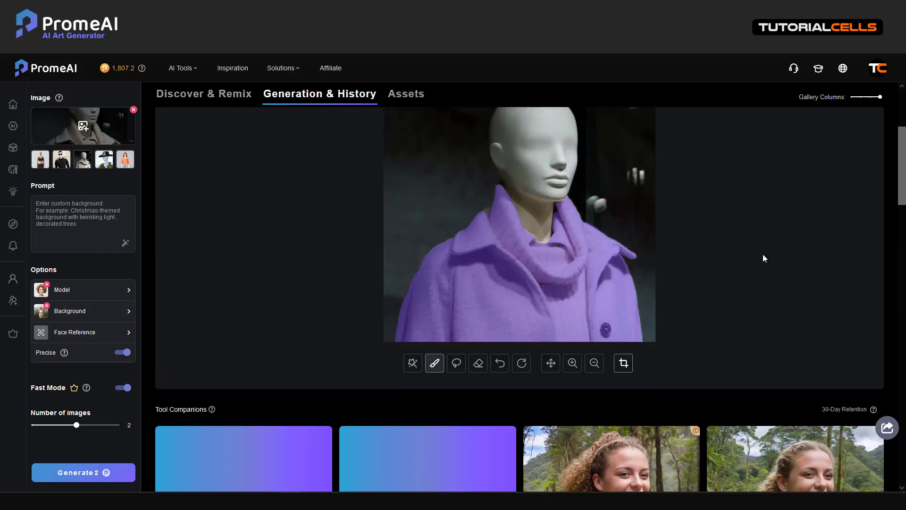
{"action": "scroll", "coordinate": [762, 257], "scroll_direction": "down", "scroll_amount": 5}
{"action": "left_click", "coordinate": [608, 277]}
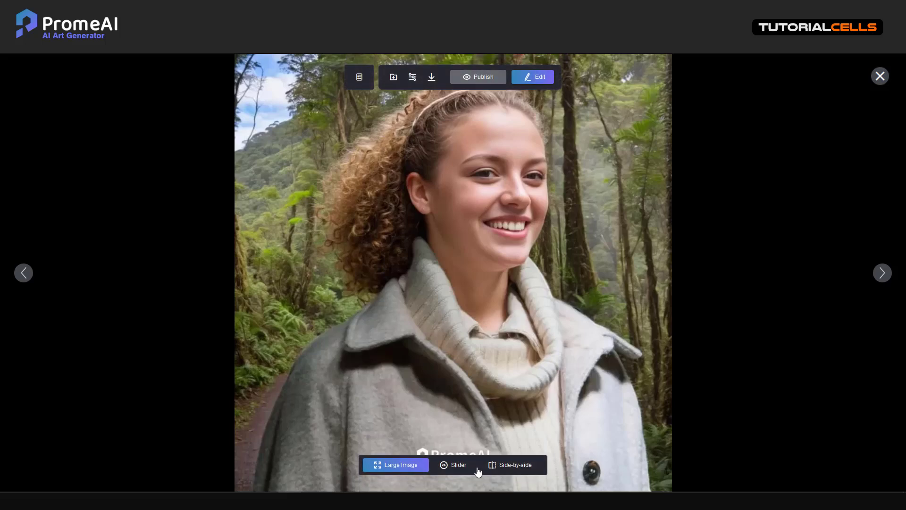
{"action": "left_click", "coordinate": [462, 466]}
{"action": "left_click_drag", "start_coordinate": [456, 276], "coordinate": [347, 265]}
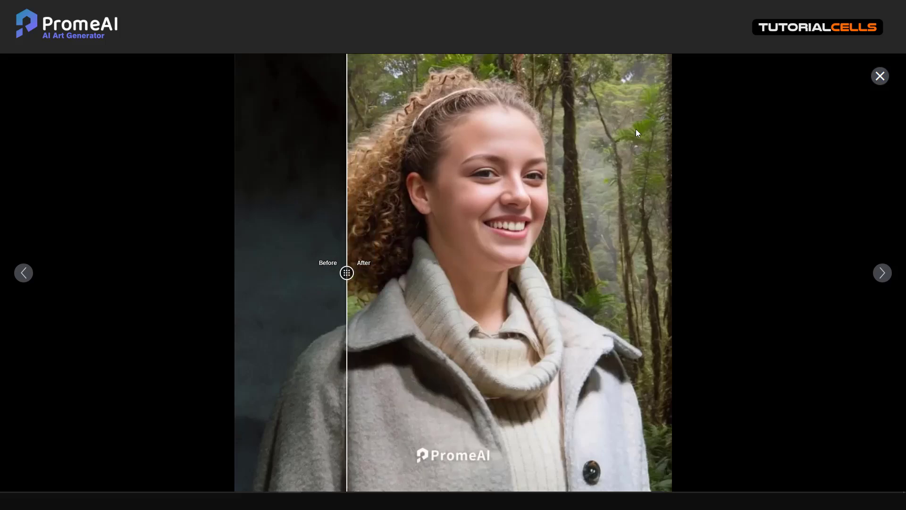
{"action": "left_click", "coordinate": [881, 76]}
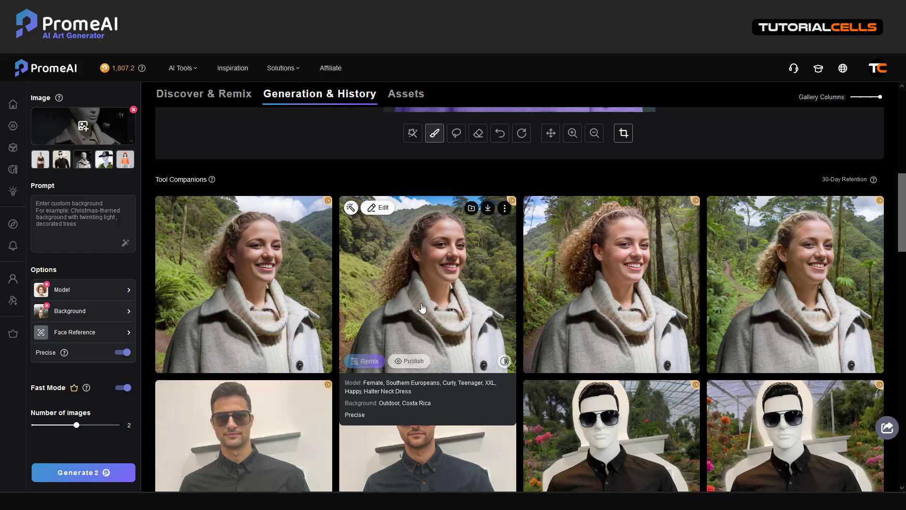
Step: Drop the Halter Neck Dress chip from Model options, then follow the description's PromeAI link
{"action": "scroll", "coordinate": [485, 276], "scroll_direction": "up", "scroll_amount": 5}
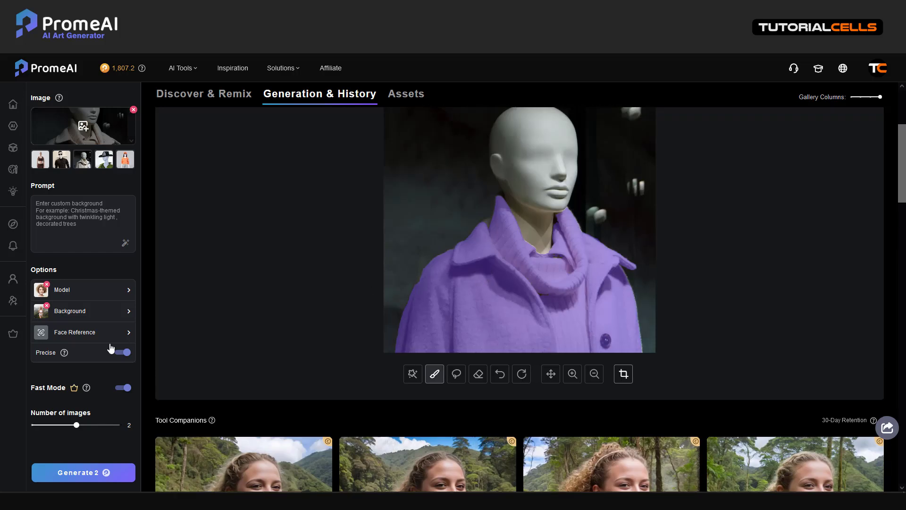
{"action": "left_click", "coordinate": [85, 298]}
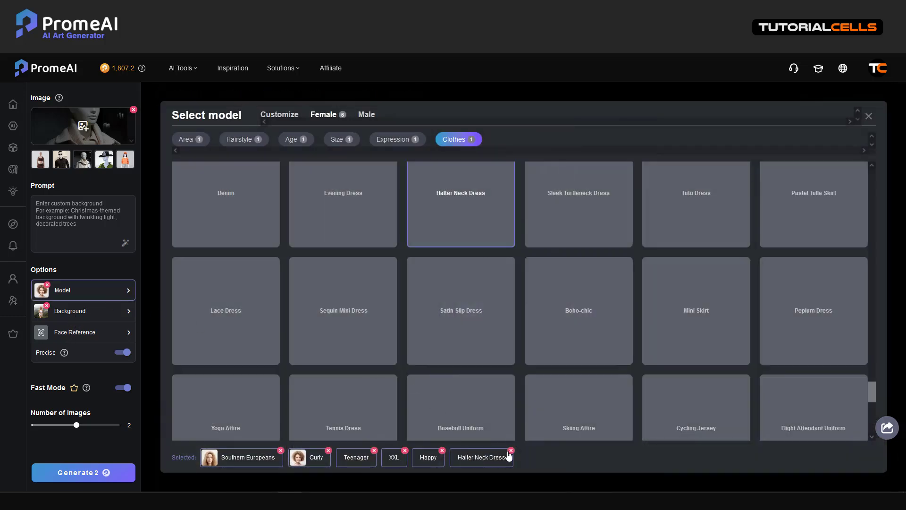
{"action": "left_click", "coordinate": [511, 451]}
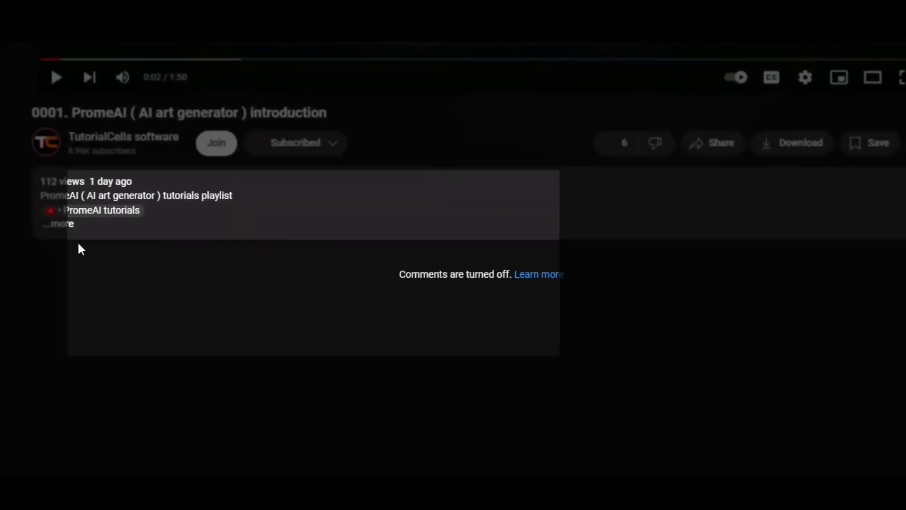
{"action": "left_click", "coordinate": [69, 205]}
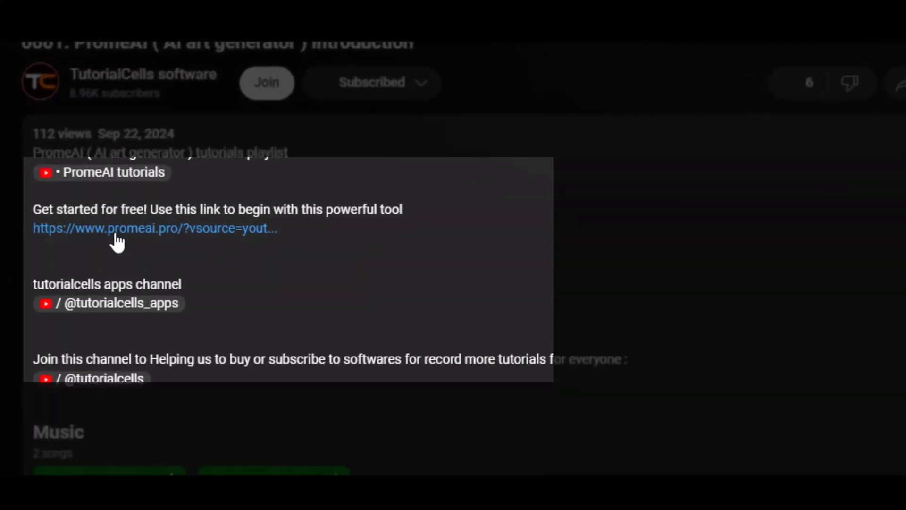
{"action": "left_click", "coordinate": [117, 231]}
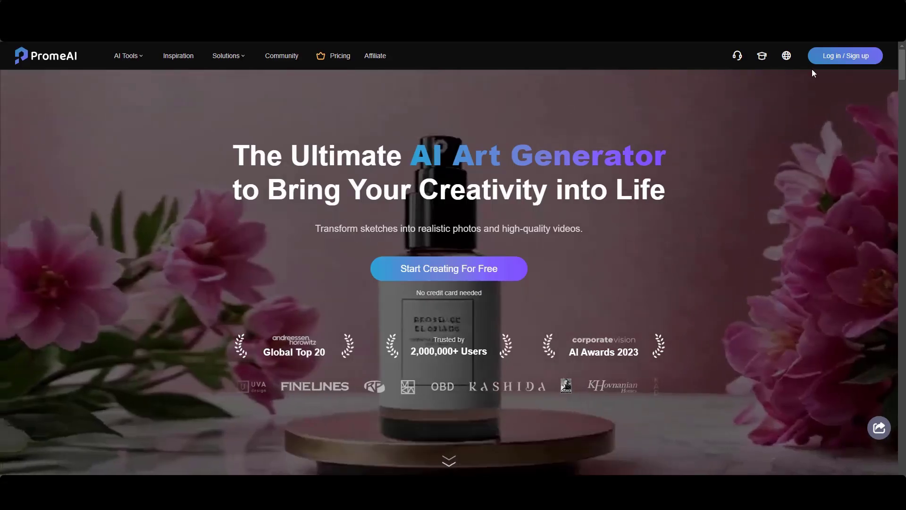
Step: Sign into PromeAI via Continue with Google, selecting the Google account
{"action": "left_click", "coordinate": [831, 61]}
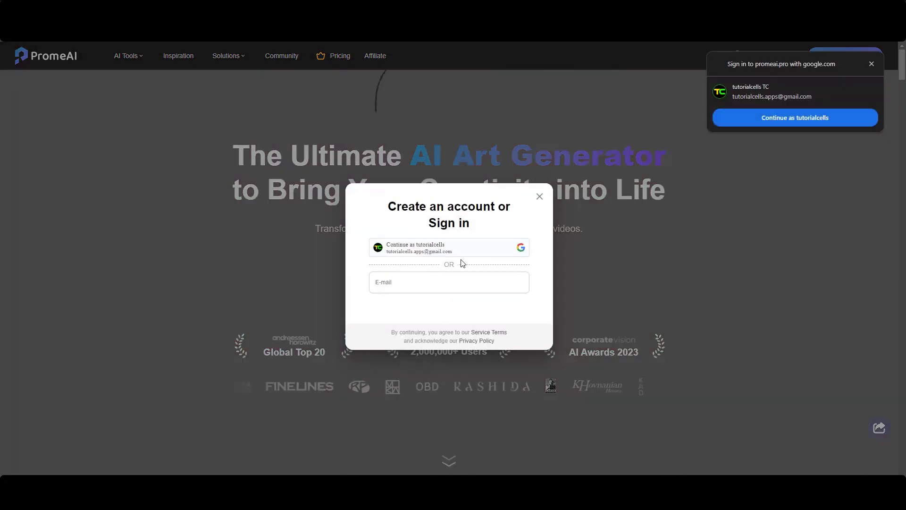
{"action": "left_click", "coordinate": [457, 255]}
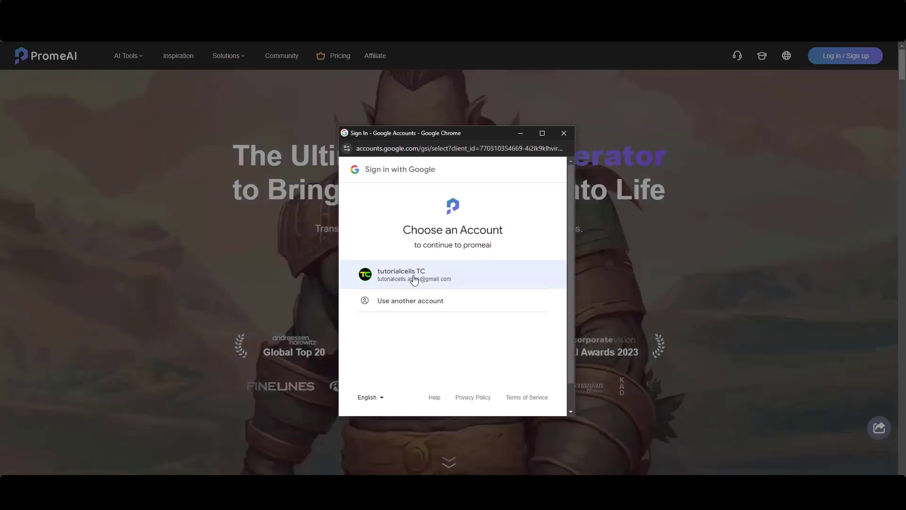
{"action": "left_click", "coordinate": [414, 276]}
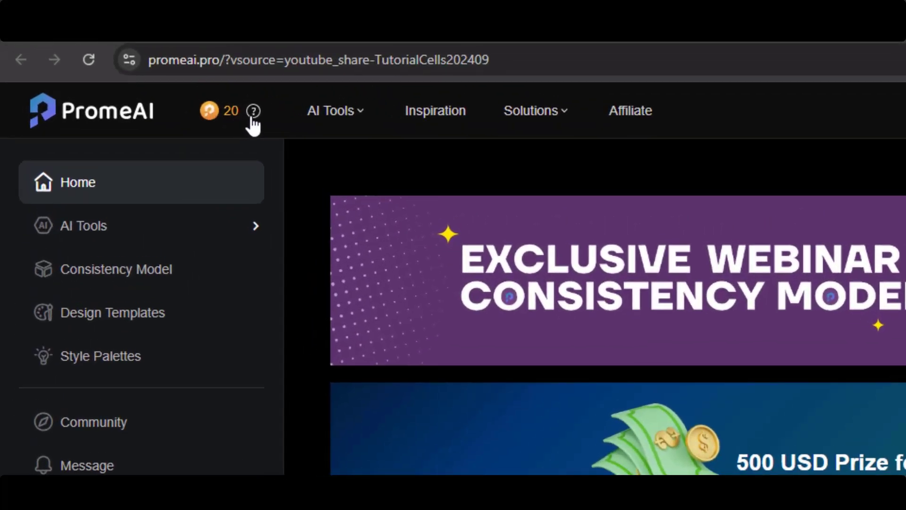
Step: Go from the coin help to the membership plans, then paste and redeem a gift code
{"action": "mouse_move", "coordinate": [126, 57]}
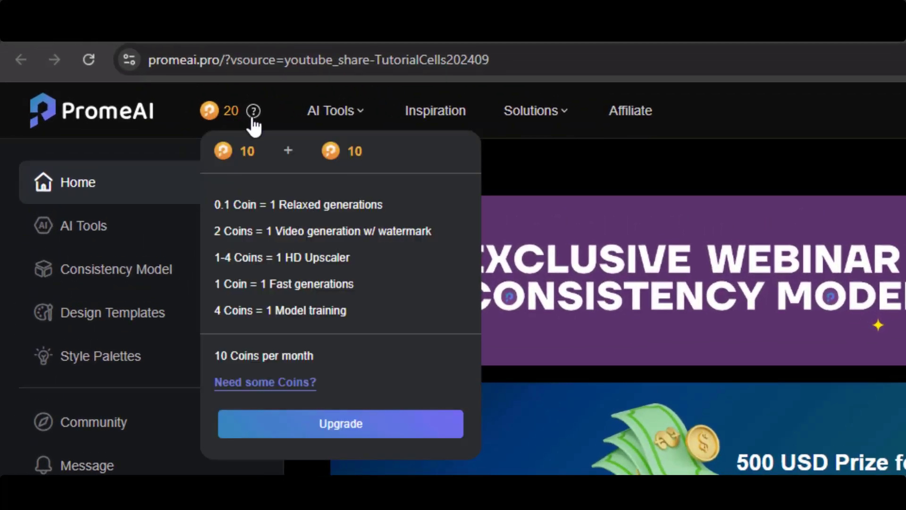
{"action": "left_click", "coordinate": [260, 383]}
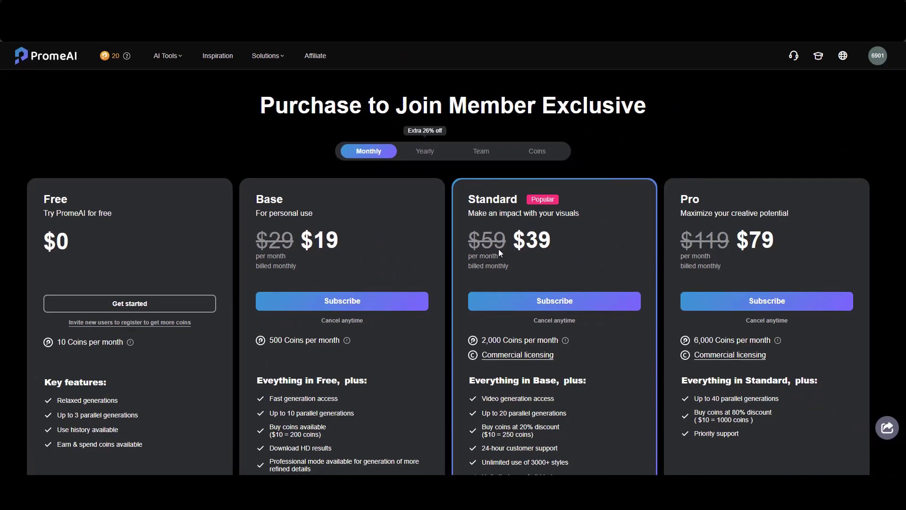
{"action": "scroll", "coordinate": [498, 248], "scroll_direction": "down", "scroll_amount": 2}
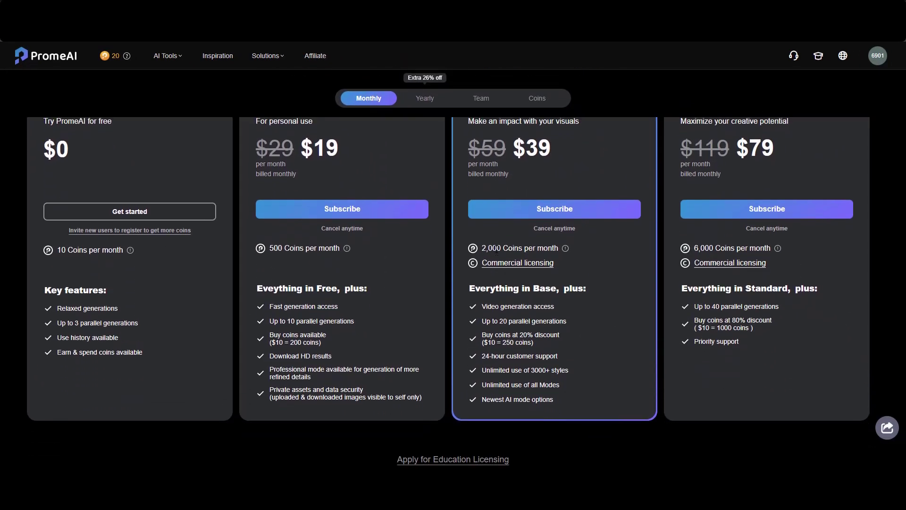
{"action": "scroll", "coordinate": [492, 254], "scroll_direction": "down", "scroll_amount": 1}
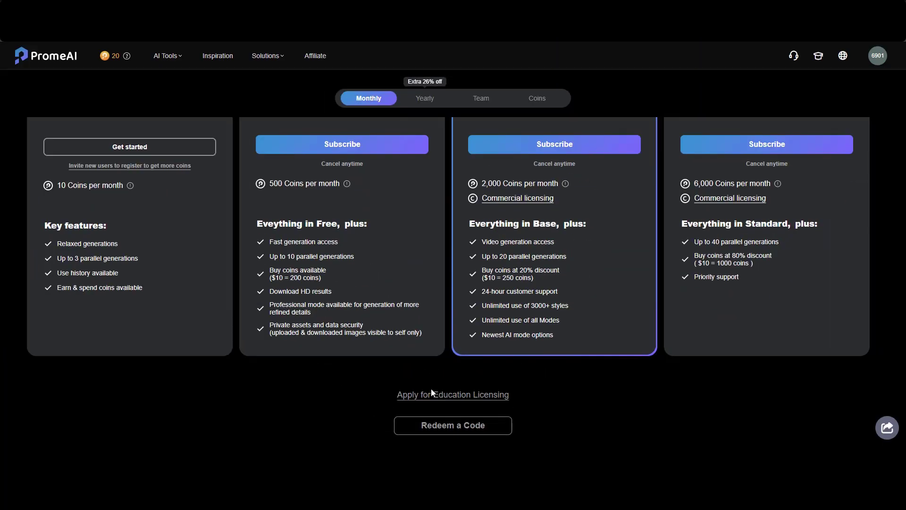
{"action": "left_click", "coordinate": [437, 431]}
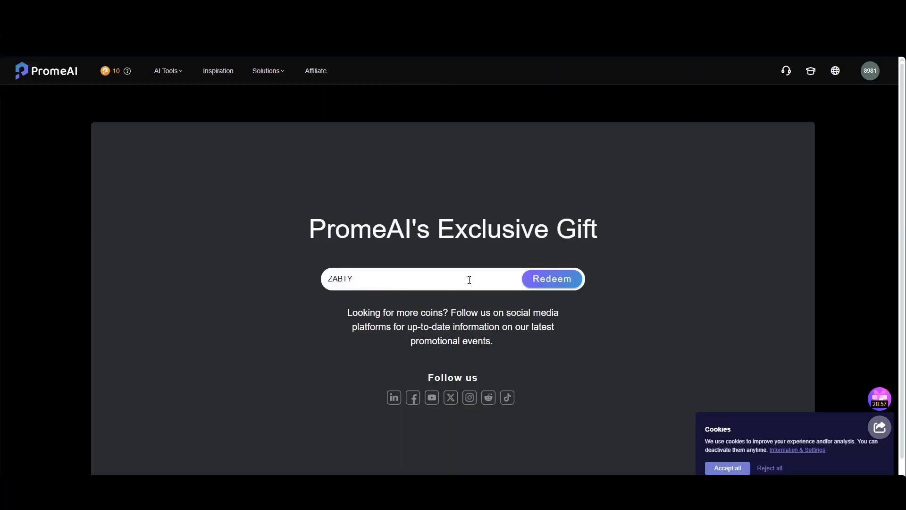
{"action": "left_click", "coordinate": [542, 281]}
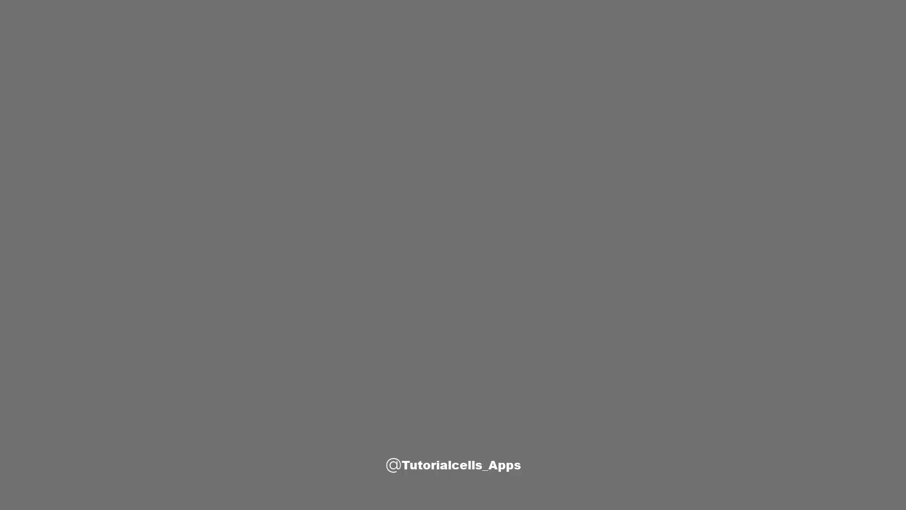